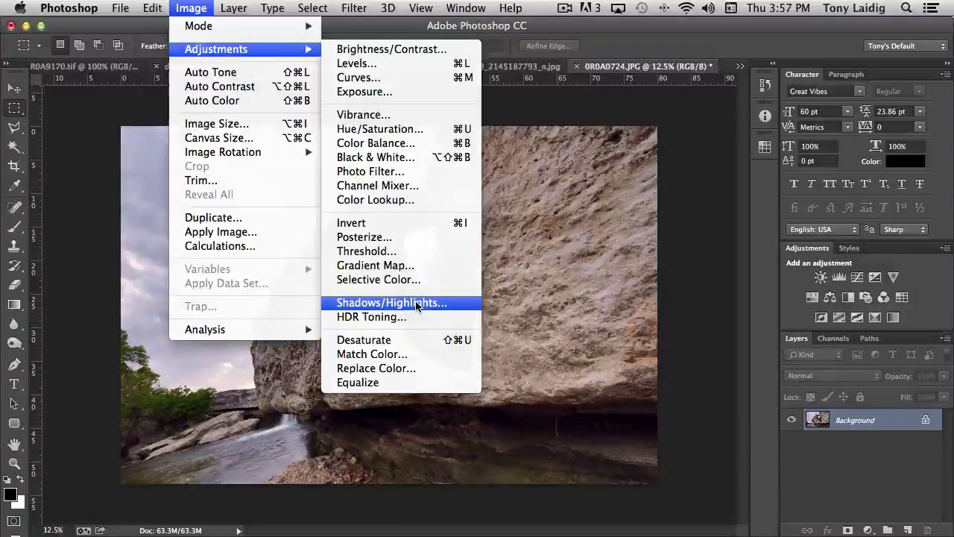
Step: Try a Shadows/Highlights adjustment on the rock photo with Shadows at 21% and Highlights at 9%
{"action": "left_click", "coordinate": [417, 303]}
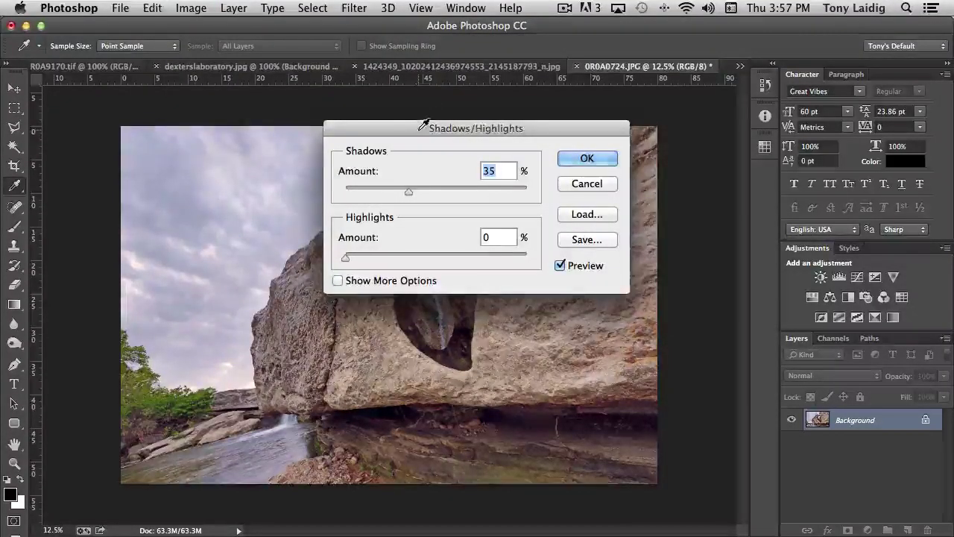
{"action": "left_click_drag", "start_coordinate": [420, 128], "coordinate": [562, 90]}
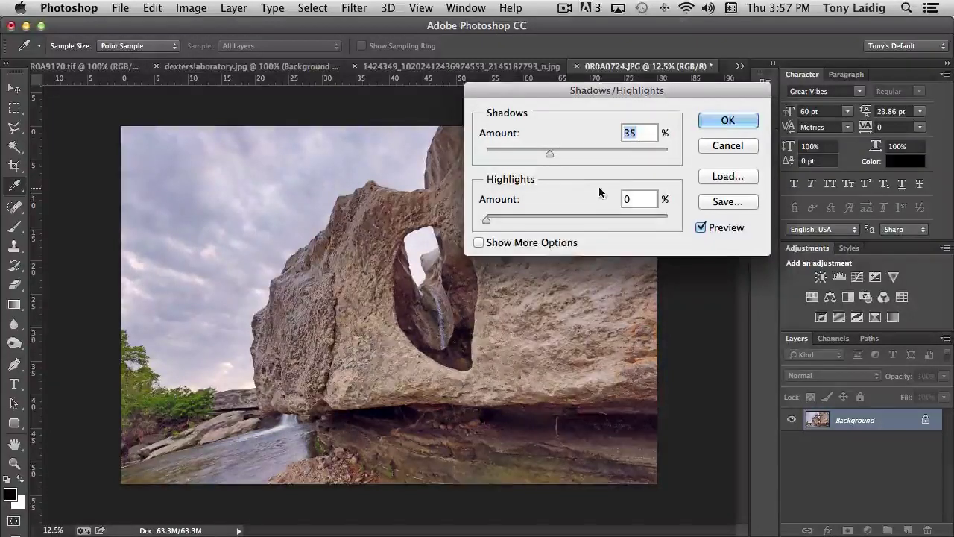
{"action": "left_click", "coordinate": [702, 228]}
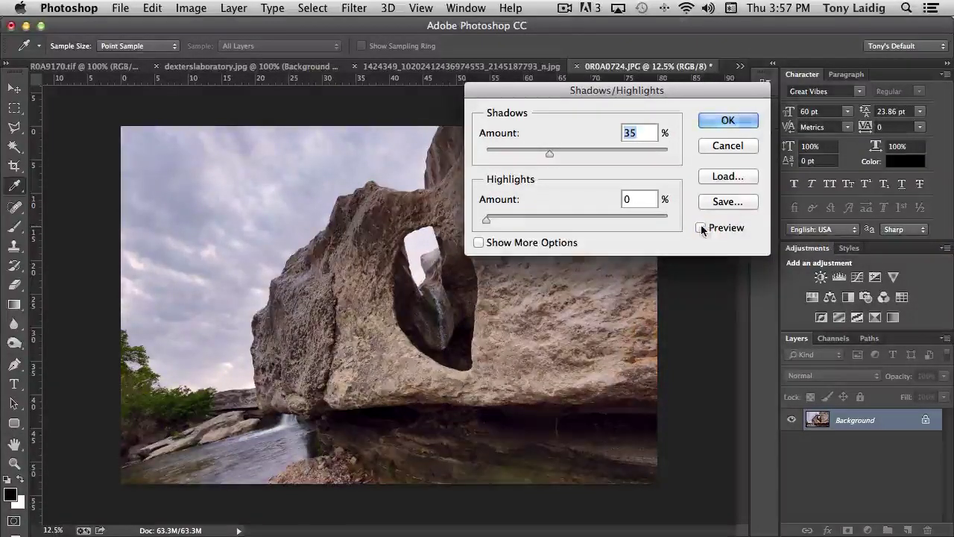
{"action": "left_click", "coordinate": [702, 228]}
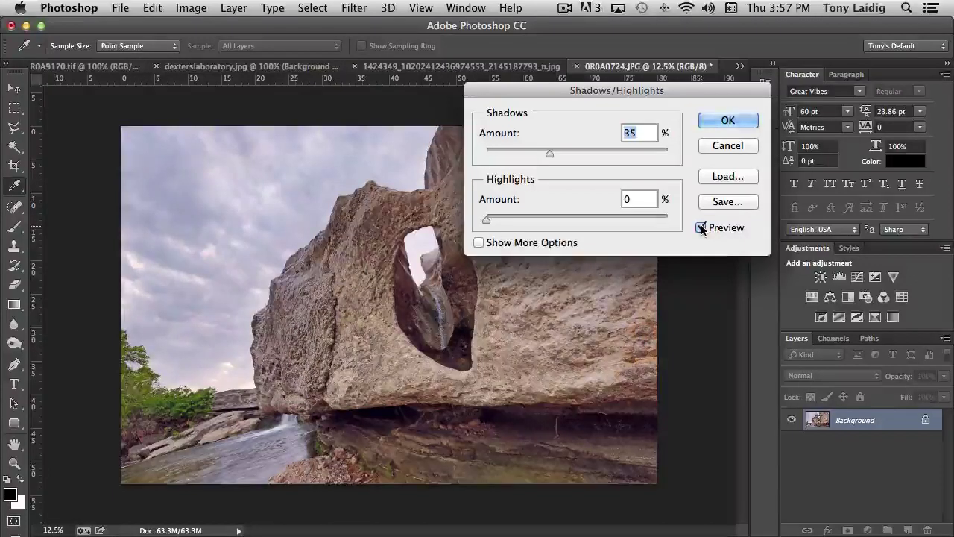
{"action": "left_click", "coordinate": [488, 219]}
{"action": "mouse_move", "coordinate": [488, 219]}
{"action": "left_mouse_down"}
{"action": "mouse_move", "coordinate": [530, 219]}
{"action": "mouse_move", "coordinate": [502, 221]}
{"action": "left_mouse_up"}
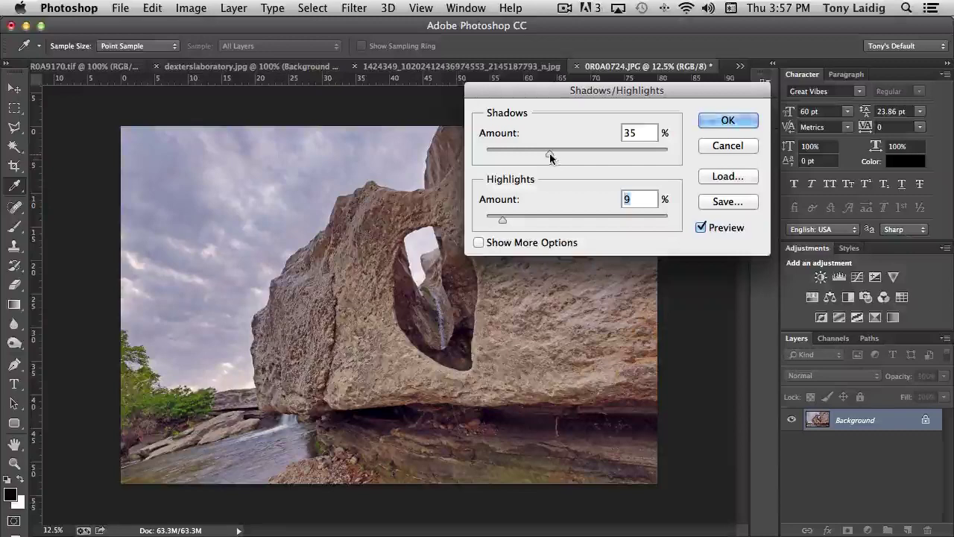
{"action": "left_click_drag", "start_coordinate": [550, 157], "coordinate": [525, 158]}
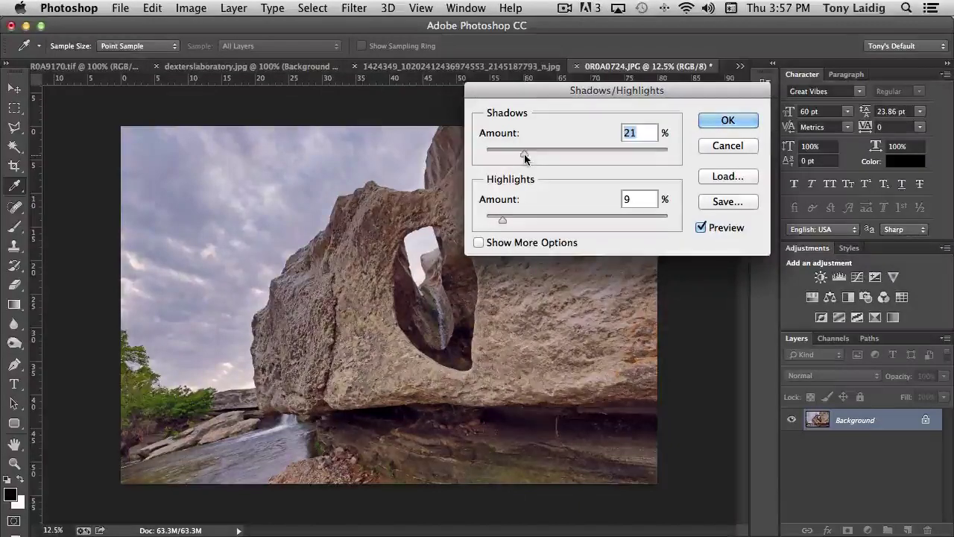
Step: Compare the photo with and without the Shadows/Highlights adjustment by switching its preview off and on
{"action": "left_click", "coordinate": [702, 227]}
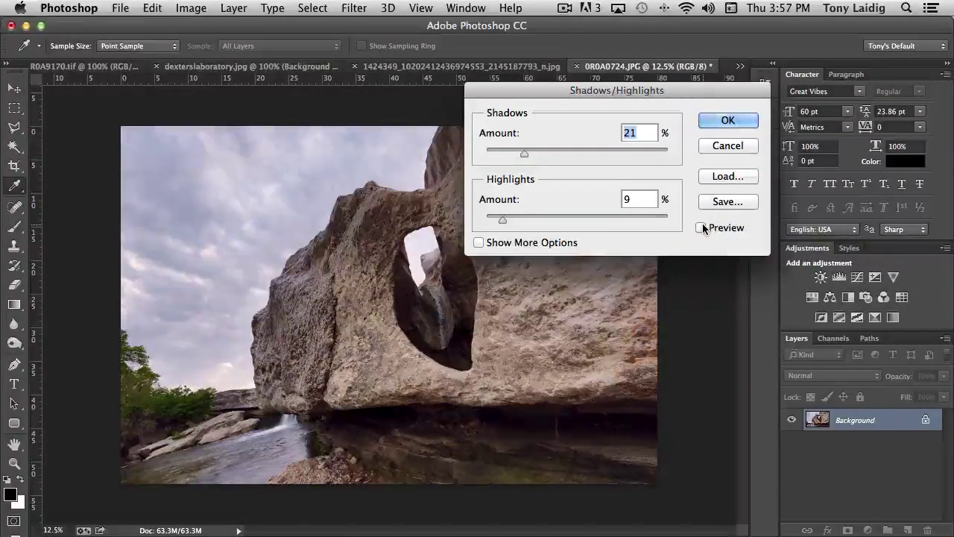
{"action": "left_click", "coordinate": [702, 227]}
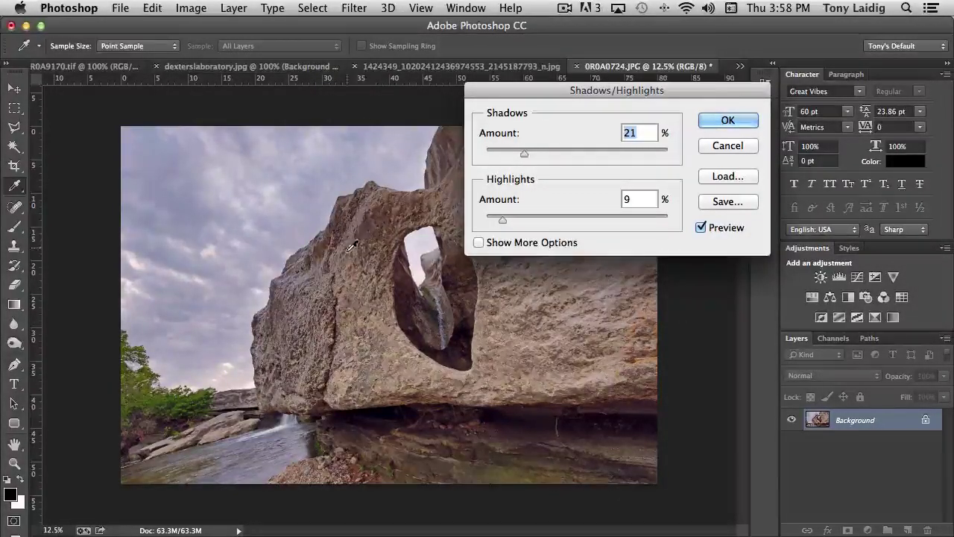
{"action": "left_click", "coordinate": [702, 227]}
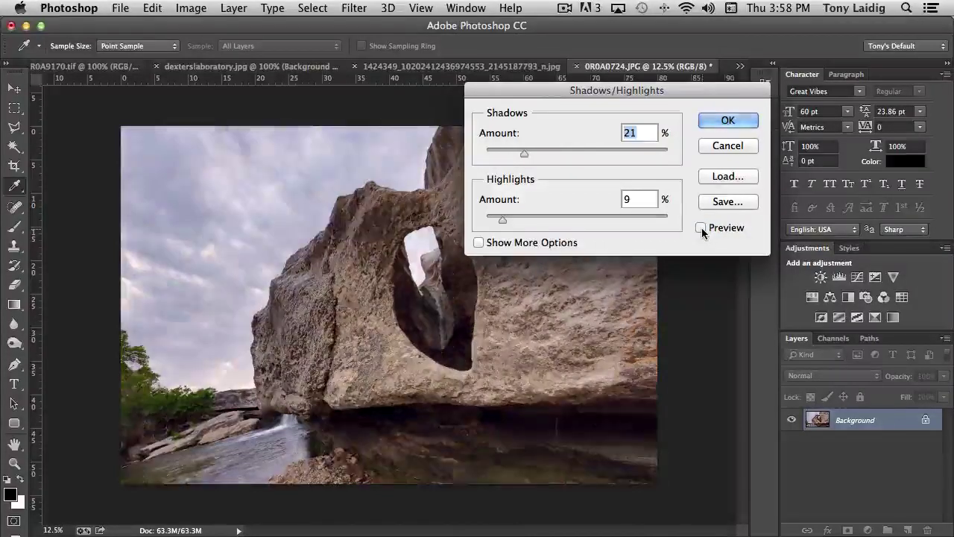
{"action": "left_click", "coordinate": [701, 227]}
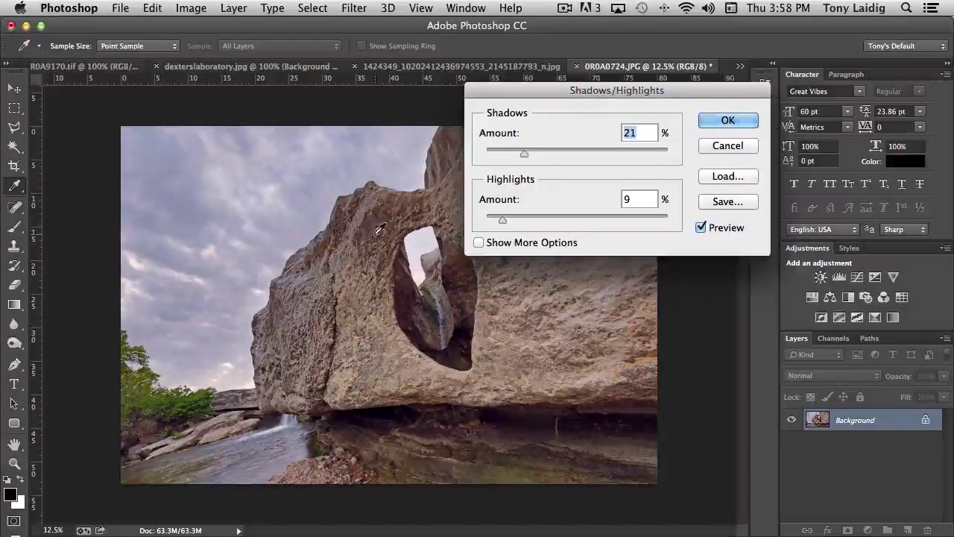
{"action": "left_click", "coordinate": [701, 227]}
{"action": "left_click", "coordinate": [701, 227]}
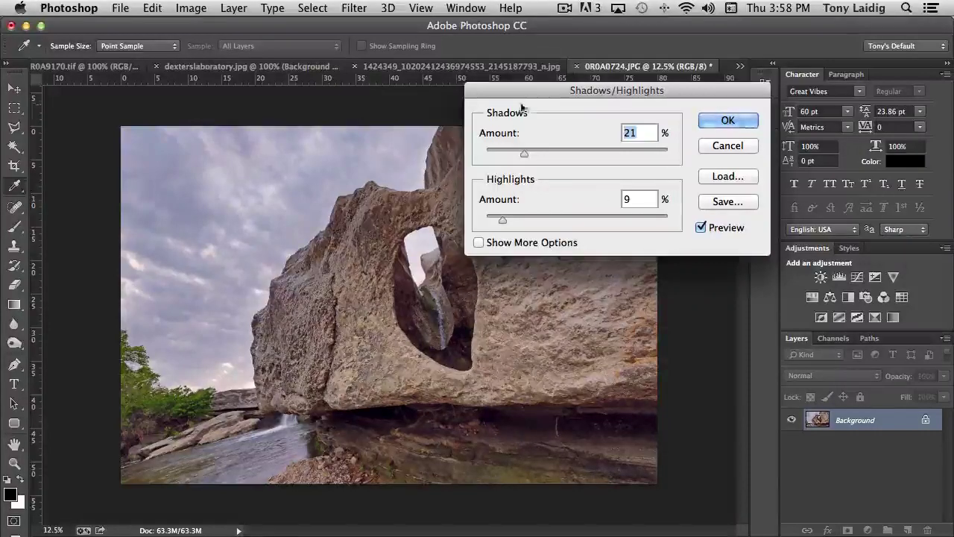
Step: Try the additional Shadows/Highlights options with shadow Radius 53 px, shadow Tonal Width 49% and Color Correction +23, and discard the adjustment
{"action": "left_click_drag", "start_coordinate": [529, 90], "coordinate": [648, 82]}
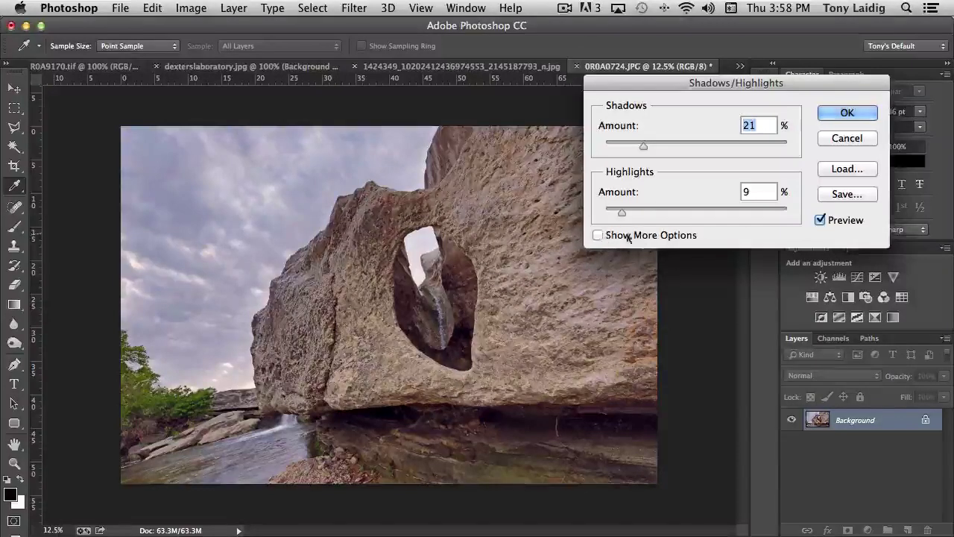
{"action": "left_click", "coordinate": [598, 237]}
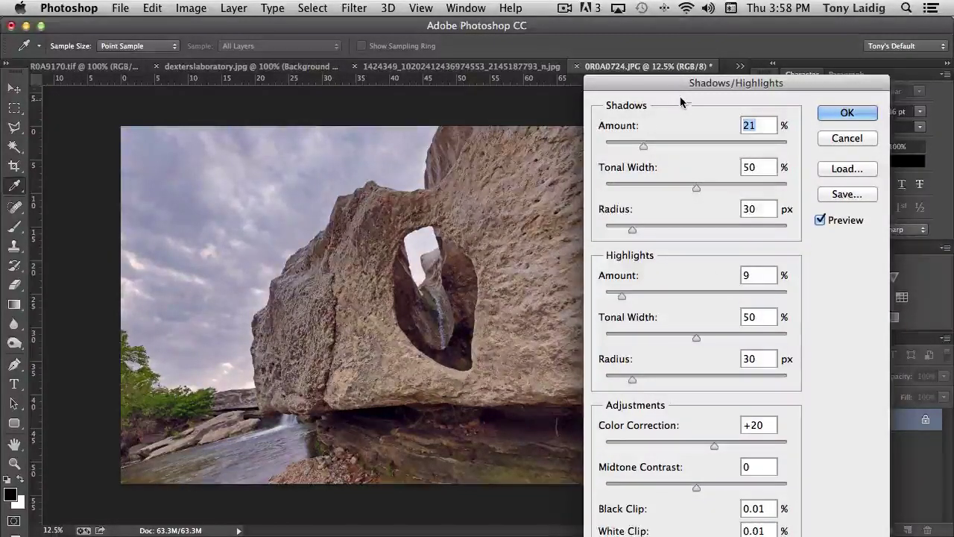
{"action": "left_click_drag", "start_coordinate": [671, 88], "coordinate": [635, 30]}
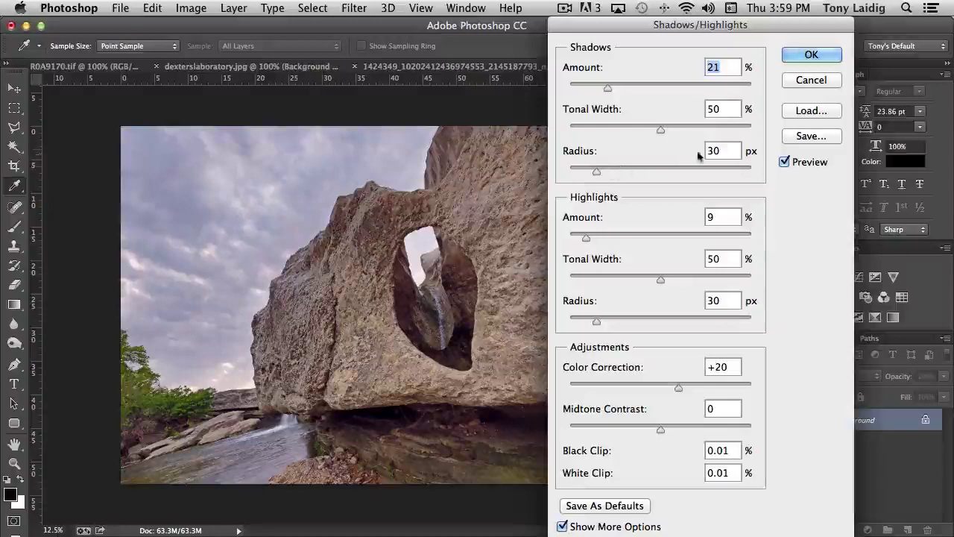
{"action": "left_click_drag", "start_coordinate": [595, 171], "coordinate": [617, 177]}
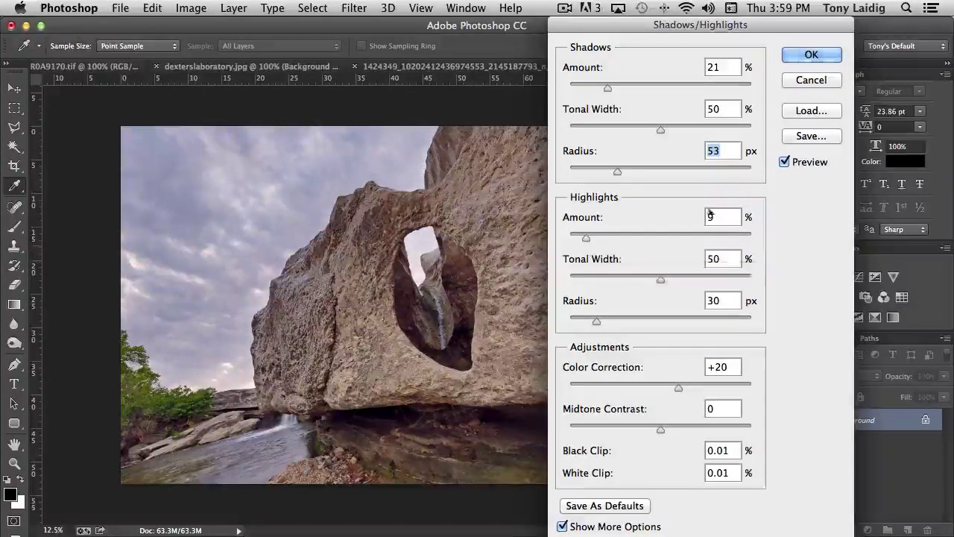
{"action": "mouse_move", "coordinate": [661, 130]}
{"action": "left_mouse_down"}
{"action": "mouse_move", "coordinate": [606, 132]}
{"action": "mouse_move", "coordinate": [708, 134]}
{"action": "mouse_move", "coordinate": [648, 134]}
{"action": "mouse_move", "coordinate": [658, 134]}
{"action": "left_mouse_up"}
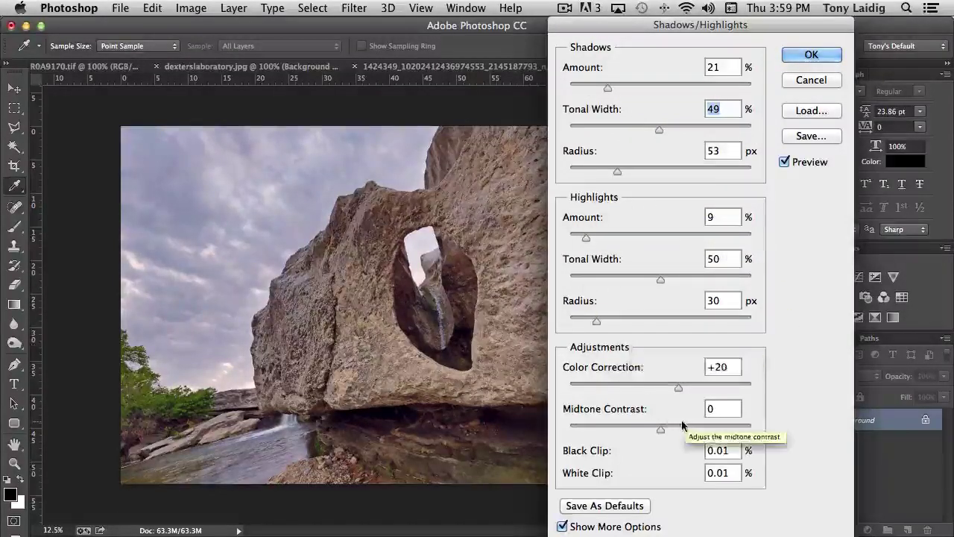
{"action": "mouse_move", "coordinate": [678, 388]}
{"action": "left_mouse_down"}
{"action": "mouse_move", "coordinate": [638, 388]}
{"action": "mouse_move", "coordinate": [706, 389]}
{"action": "mouse_move", "coordinate": [602, 388]}
{"action": "mouse_move", "coordinate": [723, 389]}
{"action": "mouse_move", "coordinate": [649, 388]}
{"action": "mouse_move", "coordinate": [682, 384]}
{"action": "left_mouse_up"}
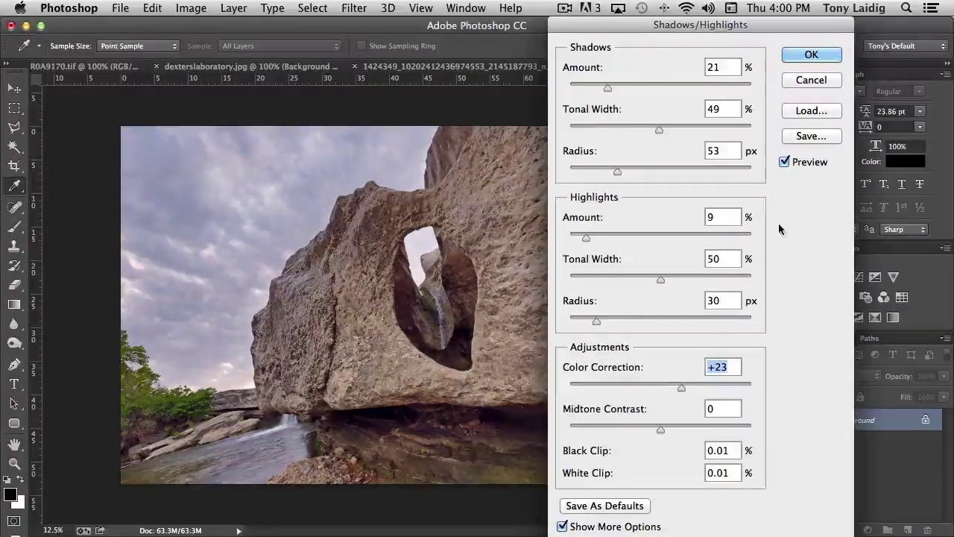
{"action": "left_click", "coordinate": [810, 80]}
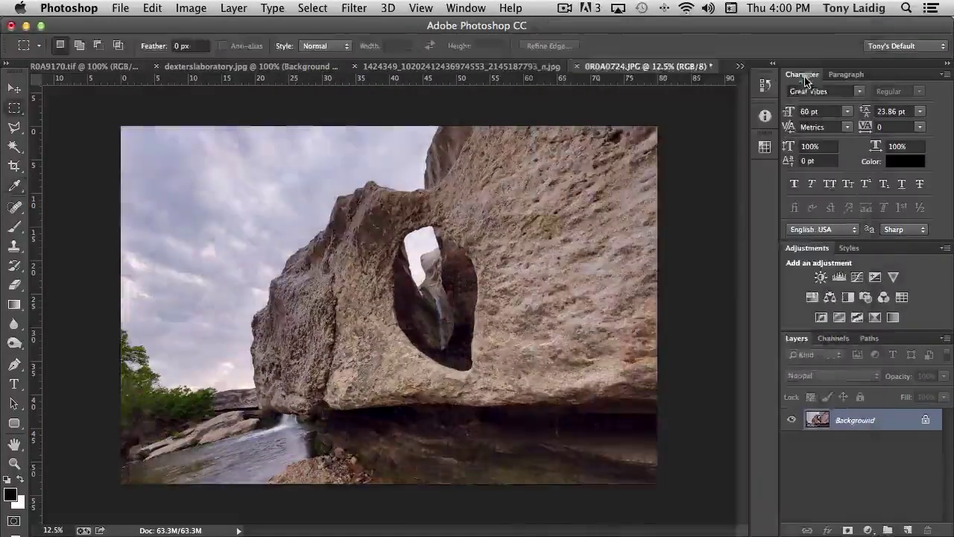
Step: Try HDR Toning with an Edge Glow Radius of 175 px and Strength of 1.05, and discard the adjustment
{"action": "left_click", "coordinate": [191, 8]}
{"action": "mouse_move", "coordinate": [217, 49]}
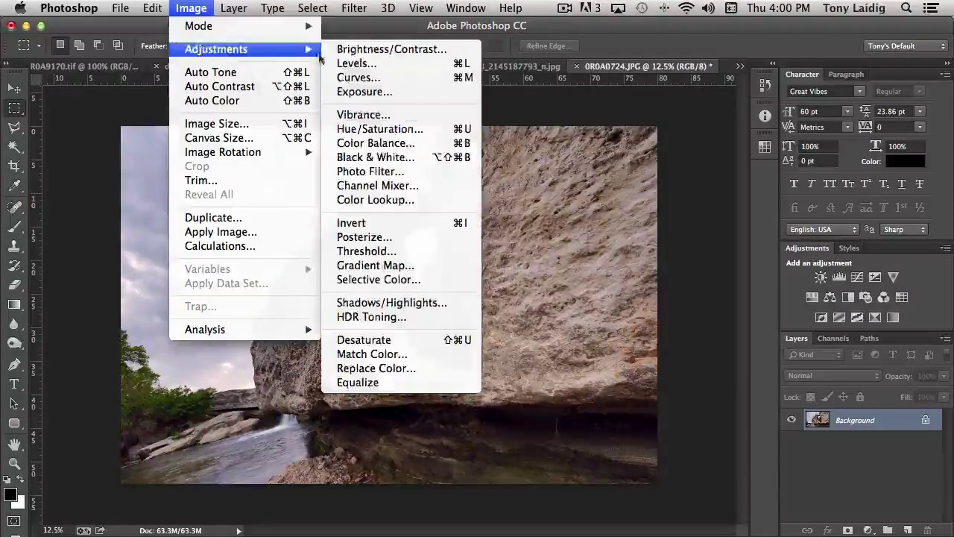
{"action": "left_click", "coordinate": [398, 319]}
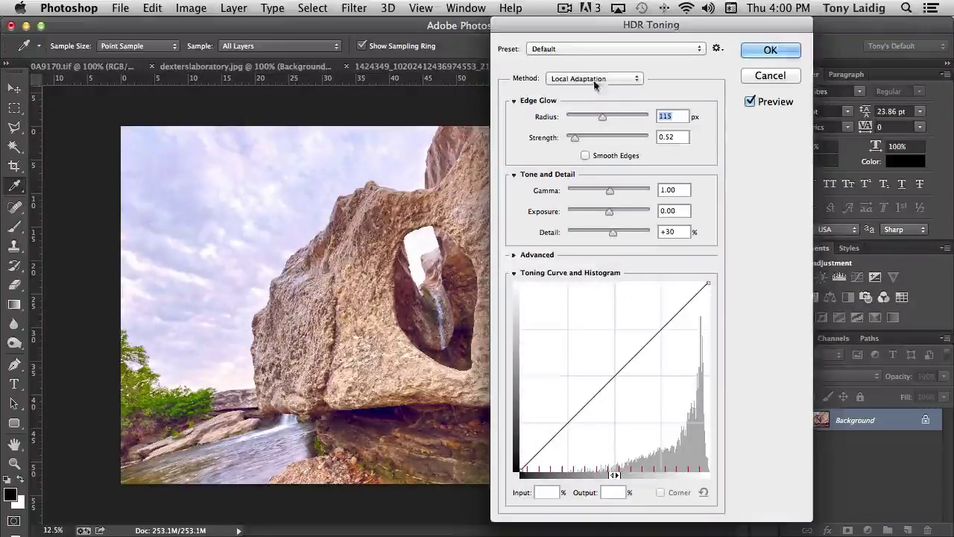
{"action": "left_click_drag", "start_coordinate": [566, 29], "coordinate": [632, 29]}
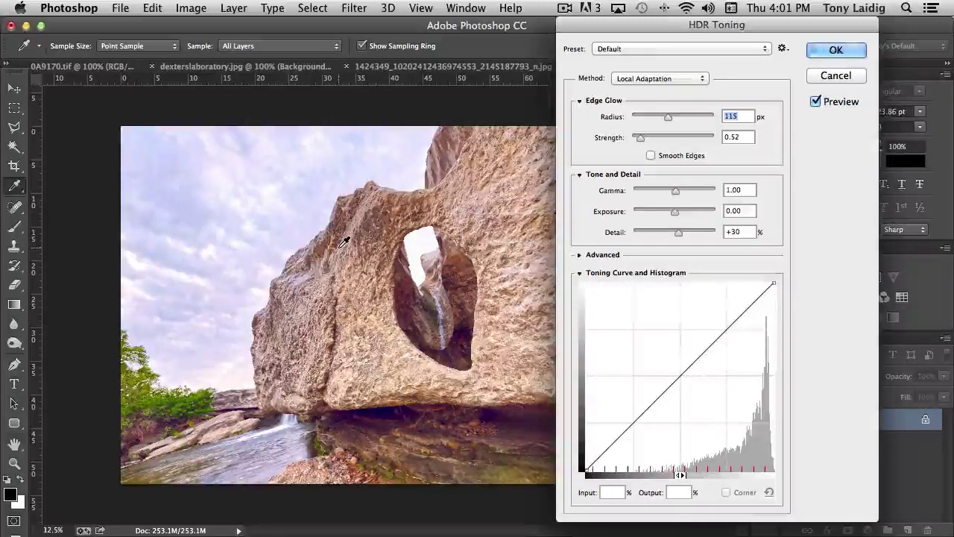
{"action": "mouse_move", "coordinate": [668, 117]}
{"action": "left_mouse_down"}
{"action": "mouse_move", "coordinate": [638, 122]}
{"action": "mouse_move", "coordinate": [675, 116]}
{"action": "left_mouse_up"}
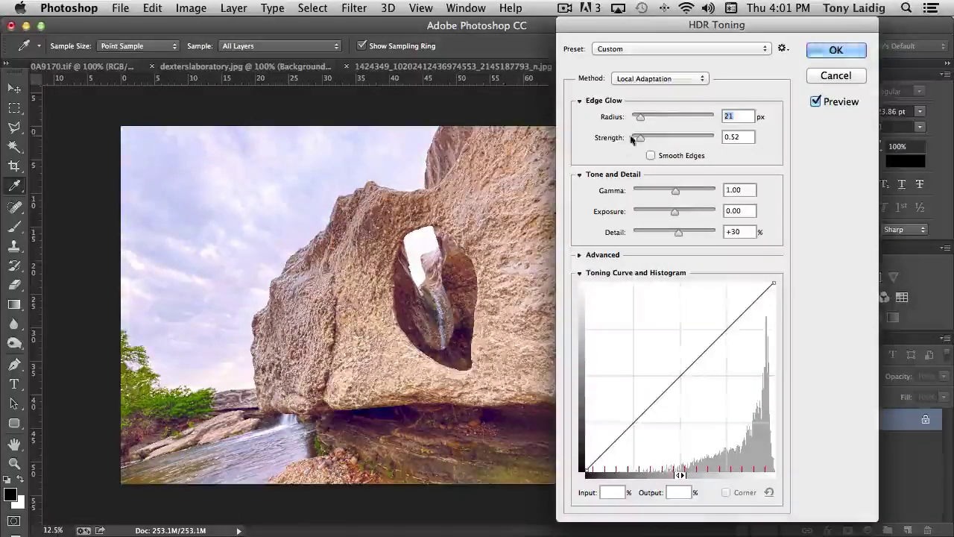
{"action": "left_click_drag", "start_coordinate": [640, 117], "coordinate": [662, 140]}
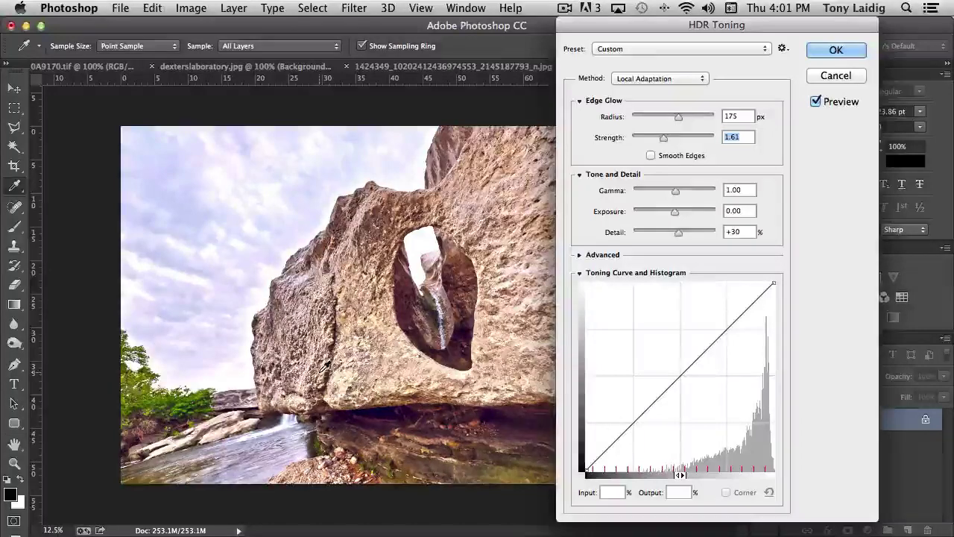
{"action": "left_click_drag", "start_coordinate": [662, 140], "coordinate": [652, 141]}
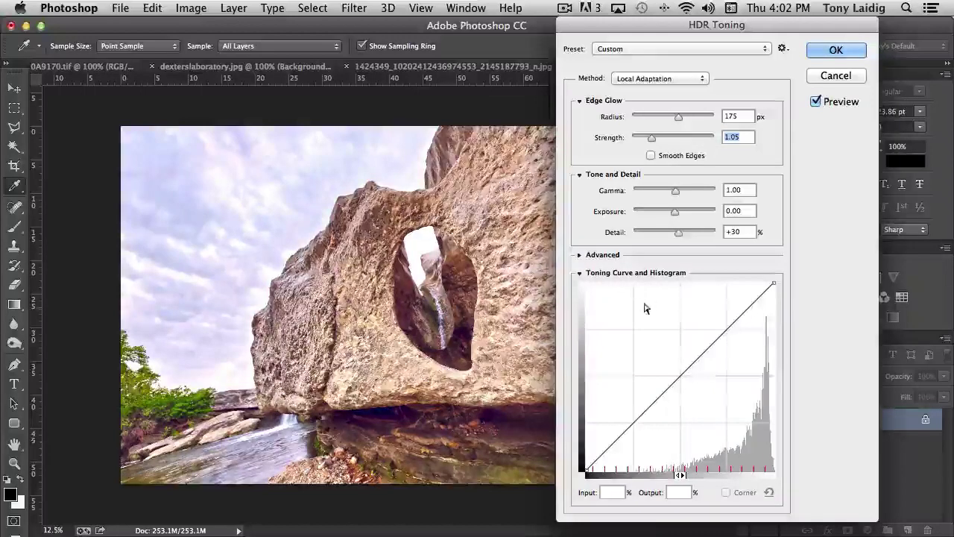
{"action": "left_click", "coordinate": [839, 76]}
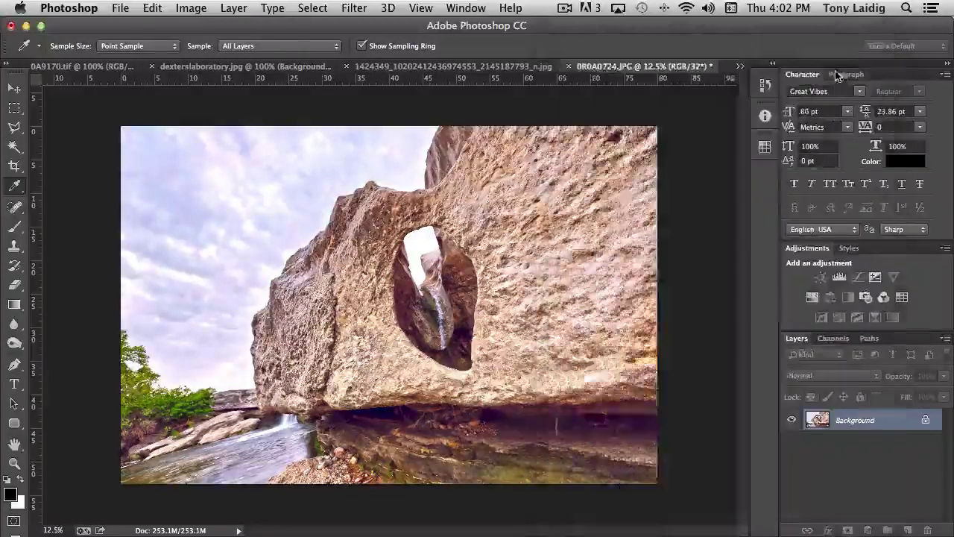
{"action": "key", "text": "m"}
Step: Try removing all color from the photo with the Desaturate adjustment
{"action": "left_click", "coordinate": [191, 8]}
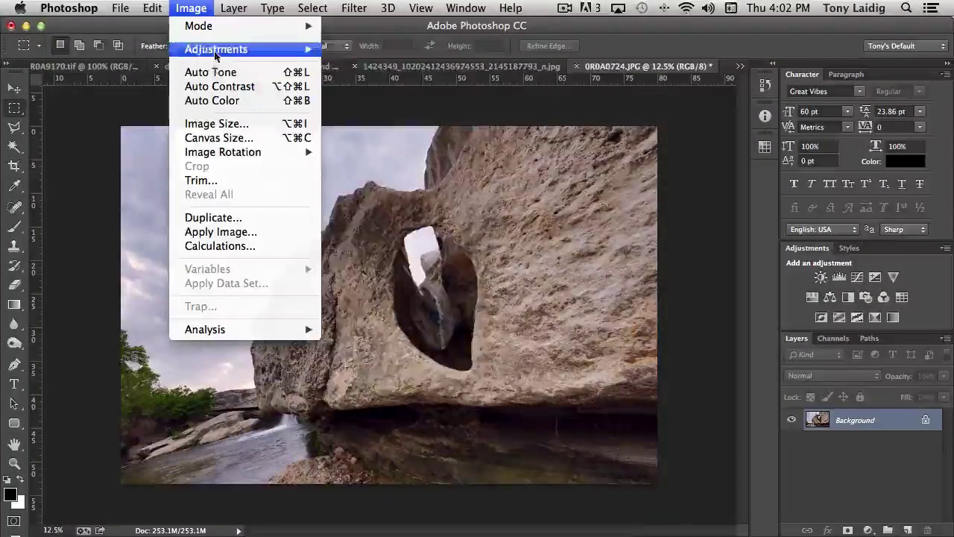
{"action": "mouse_move", "coordinate": [223, 49]}
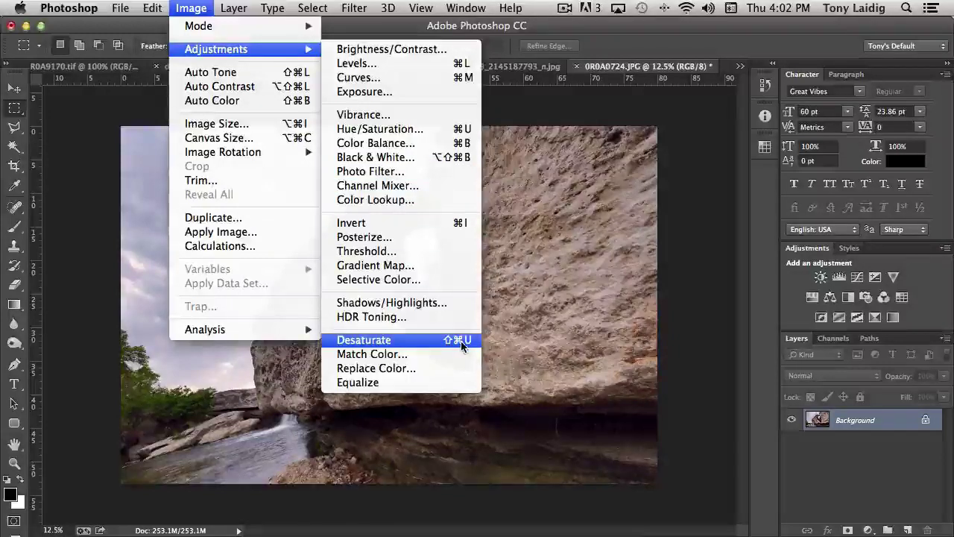
{"action": "left_click", "coordinate": [384, 340]}
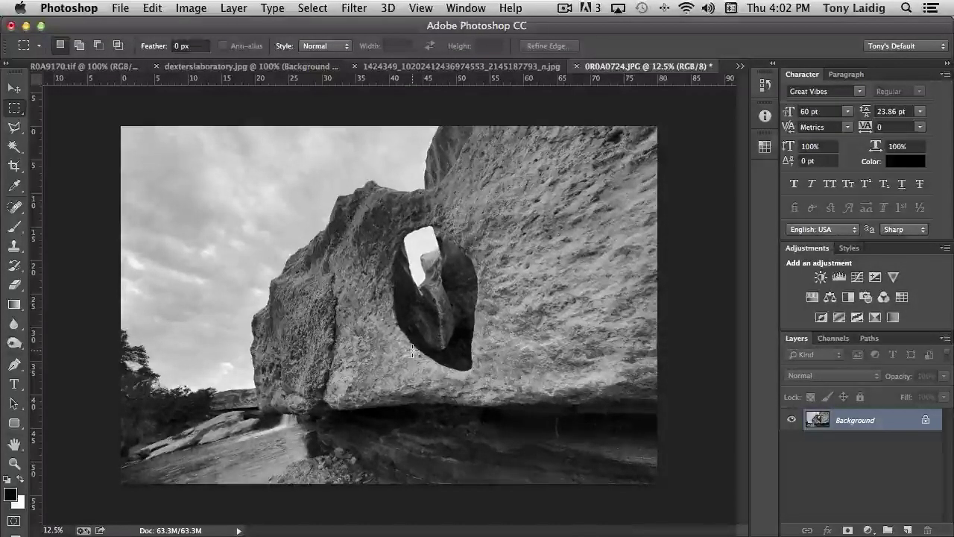
Step: Check the image's available color modes and undo the desaturation
{"action": "left_click", "coordinate": [191, 8]}
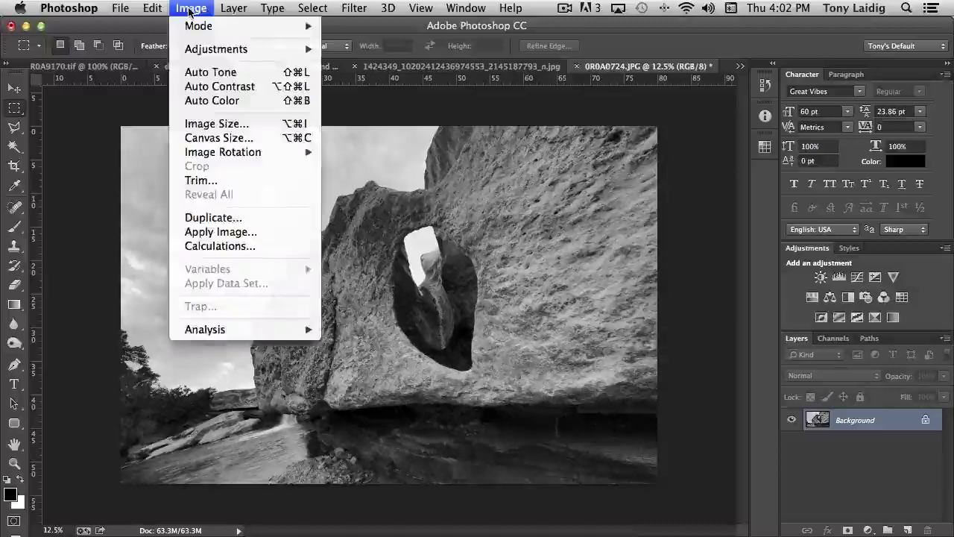
{"action": "mouse_move", "coordinate": [199, 26]}
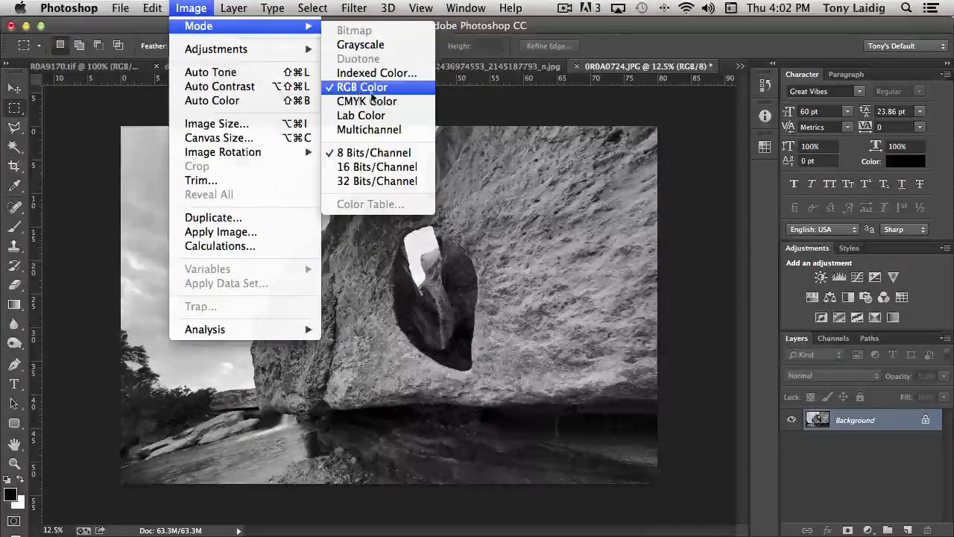
{"action": "left_click", "coordinate": [613, 70]}
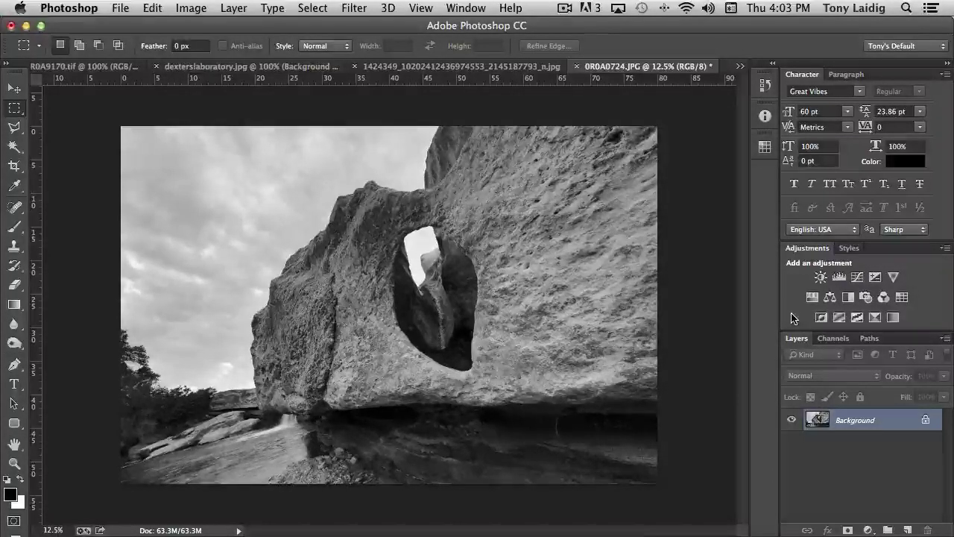
{"action": "key", "text": "super+z"}
Step: Try Match Color on the photo with 0R0A9170.tif as the source, reset the source to None, and discard the adjustment
{"action": "left_click", "coordinate": [192, 9]}
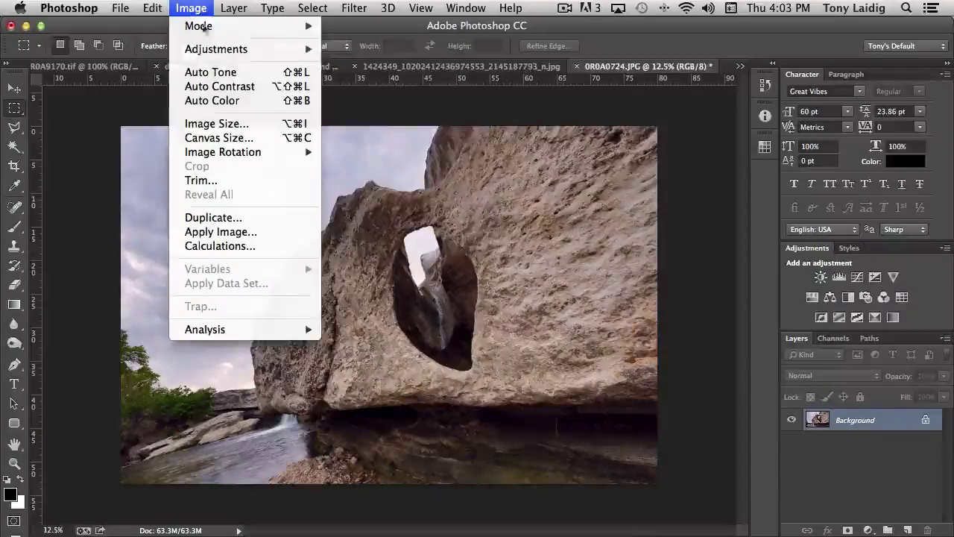
{"action": "mouse_move", "coordinate": [246, 49]}
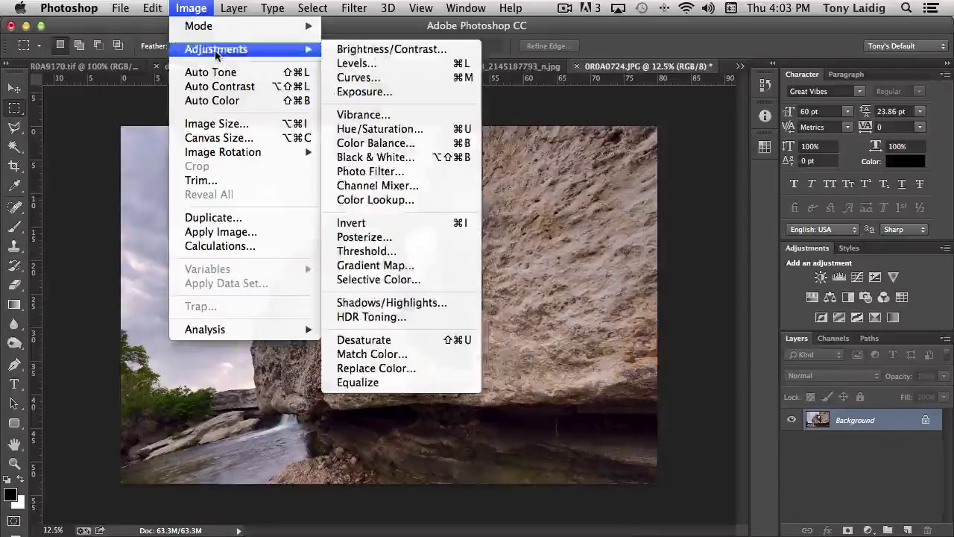
{"action": "left_click", "coordinate": [409, 355]}
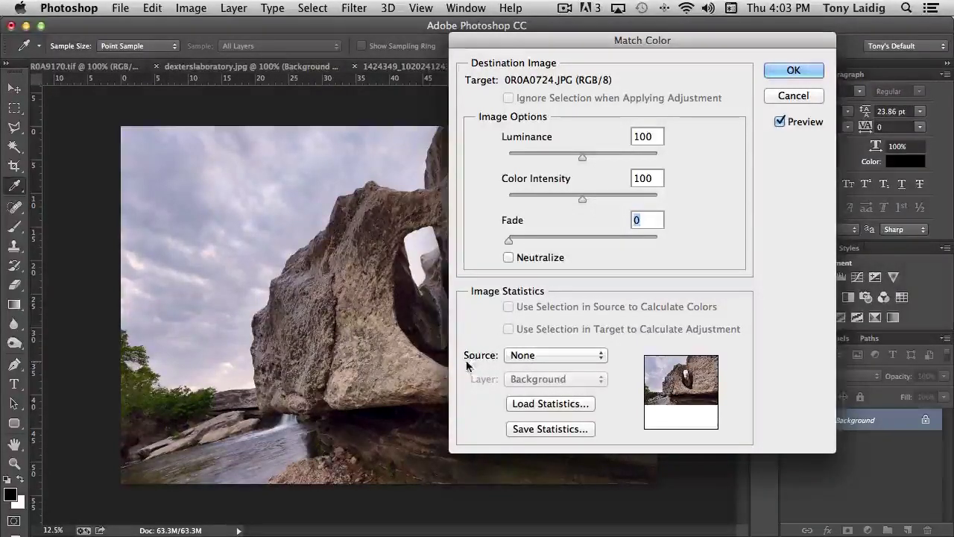
{"action": "left_click", "coordinate": [566, 355]}
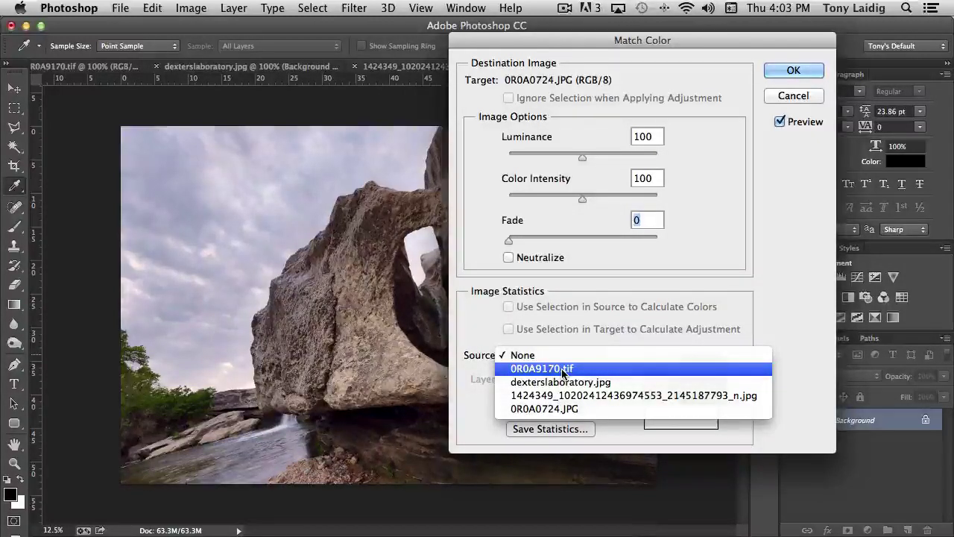
{"action": "left_click", "coordinate": [563, 369]}
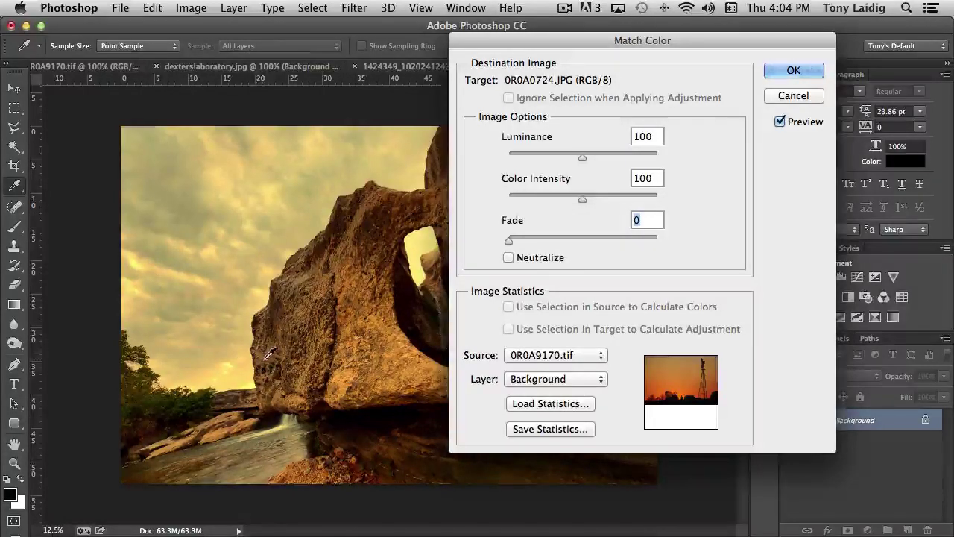
{"action": "mouse_move", "coordinate": [521, 42]}
{"action": "left_mouse_down"}
{"action": "mouse_move", "coordinate": [762, 35]}
{"action": "mouse_move", "coordinate": [436, 43]}
{"action": "mouse_move", "coordinate": [541, 44]}
{"action": "left_mouse_up"}
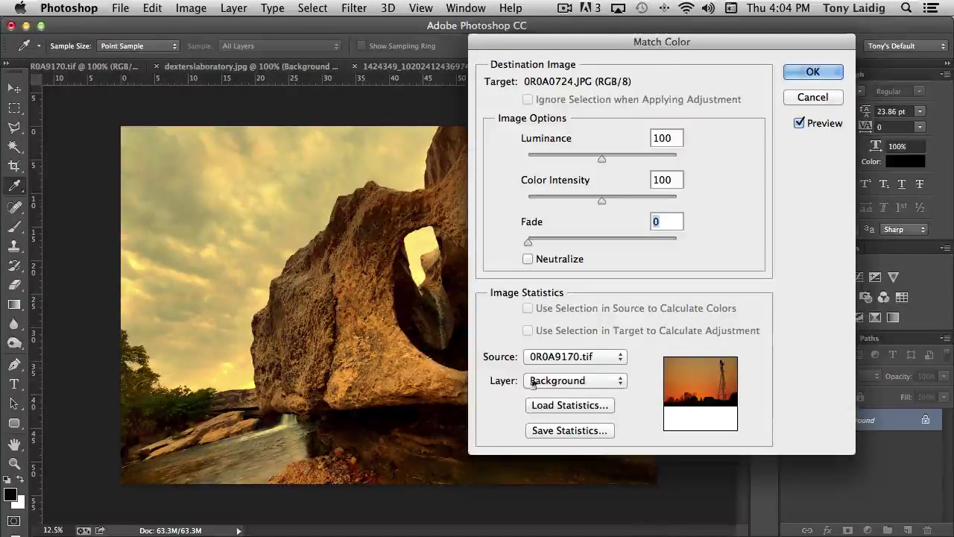
{"action": "left_click", "coordinate": [574, 356]}
{"action": "left_click", "coordinate": [563, 339]}
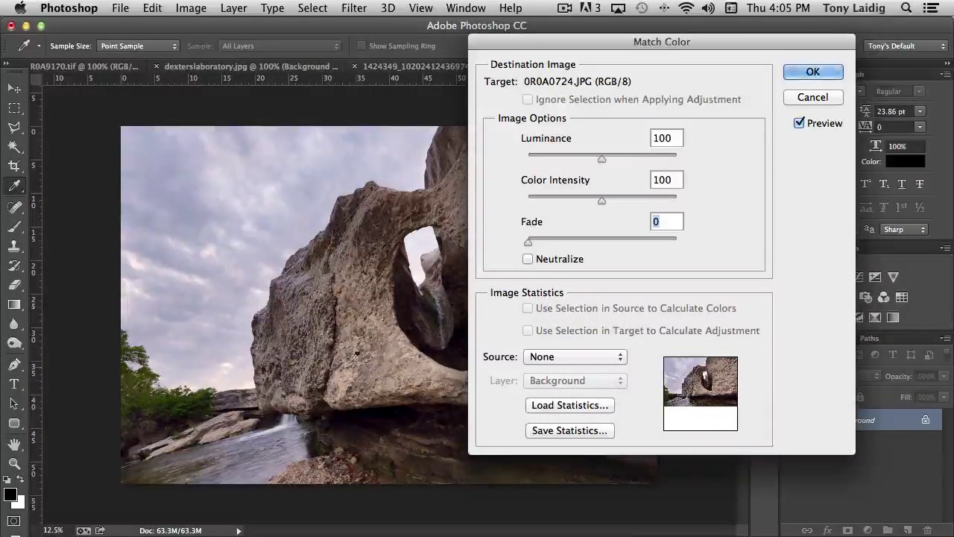
{"action": "left_click", "coordinate": [813, 97]}
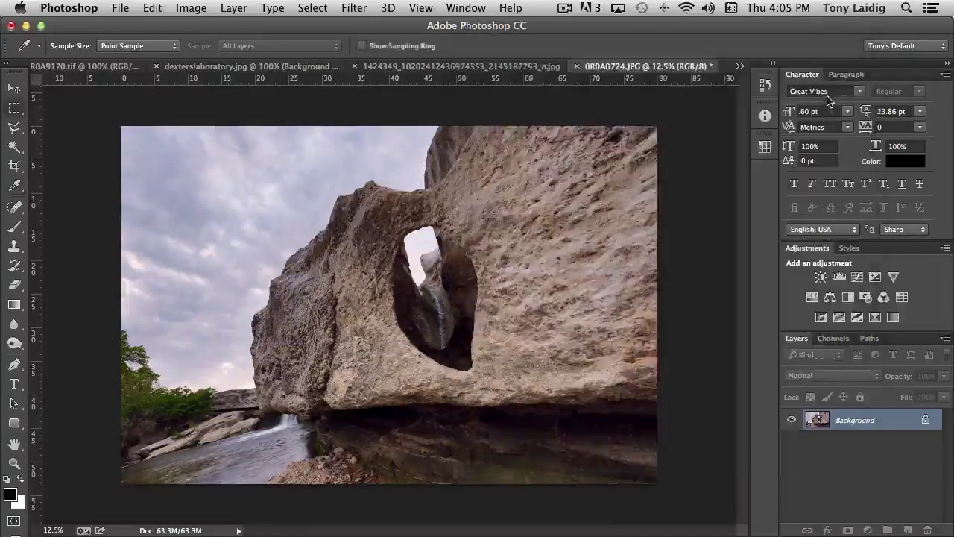
Step: Start a Replace Color adjustment, sample the blue-gray sky as the color to replace, and set Fuzziness to 38
{"action": "key", "text": "m"}
{"action": "left_click", "coordinate": [191, 8]}
{"action": "mouse_move", "coordinate": [225, 51]}
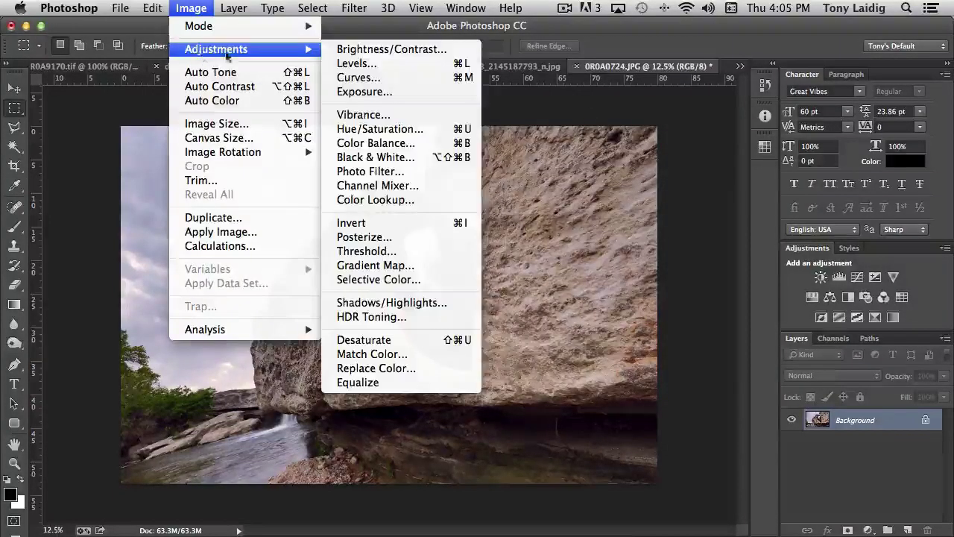
{"action": "left_click", "coordinate": [414, 371]}
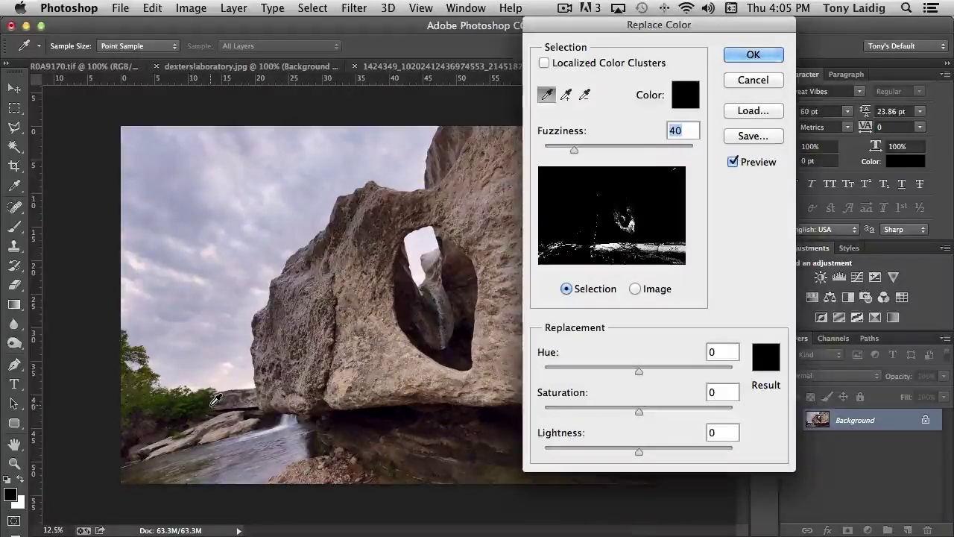
{"action": "left_click", "coordinate": [201, 215]}
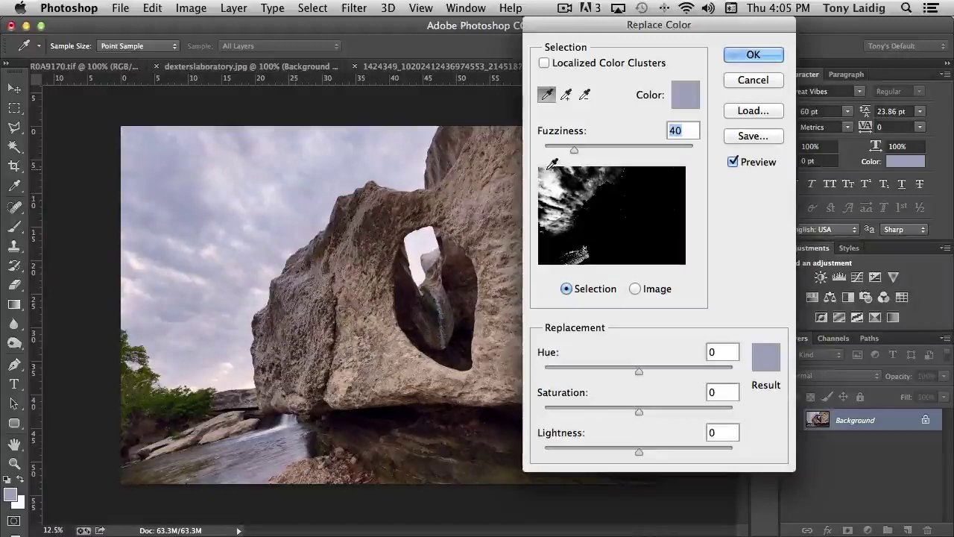
{"action": "mouse_move", "coordinate": [575, 152]}
{"action": "left_mouse_down"}
{"action": "mouse_move", "coordinate": [549, 152]}
{"action": "mouse_move", "coordinate": [692, 147]}
{"action": "mouse_move", "coordinate": [589, 153]}
{"action": "left_mouse_up"}
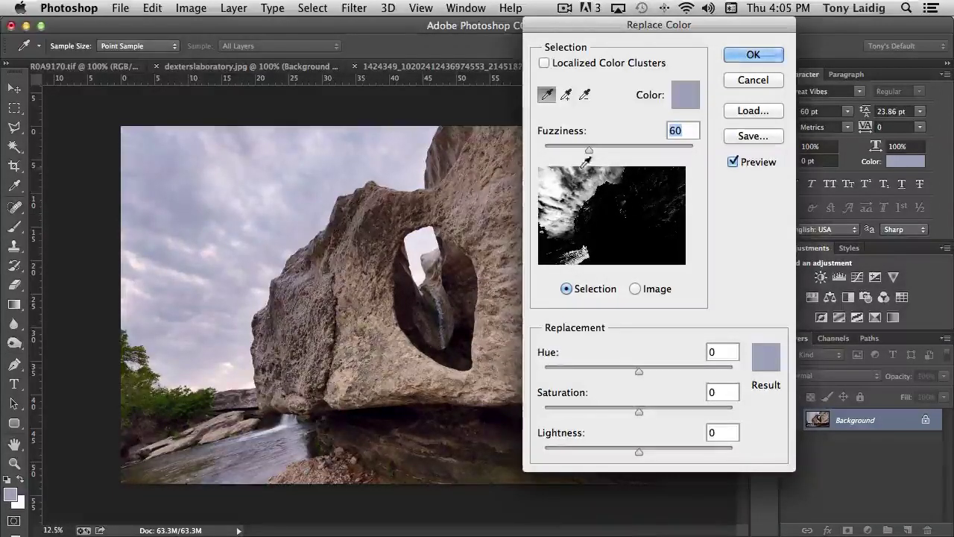
{"action": "left_click_drag", "start_coordinate": [589, 151], "coordinate": [573, 153]}
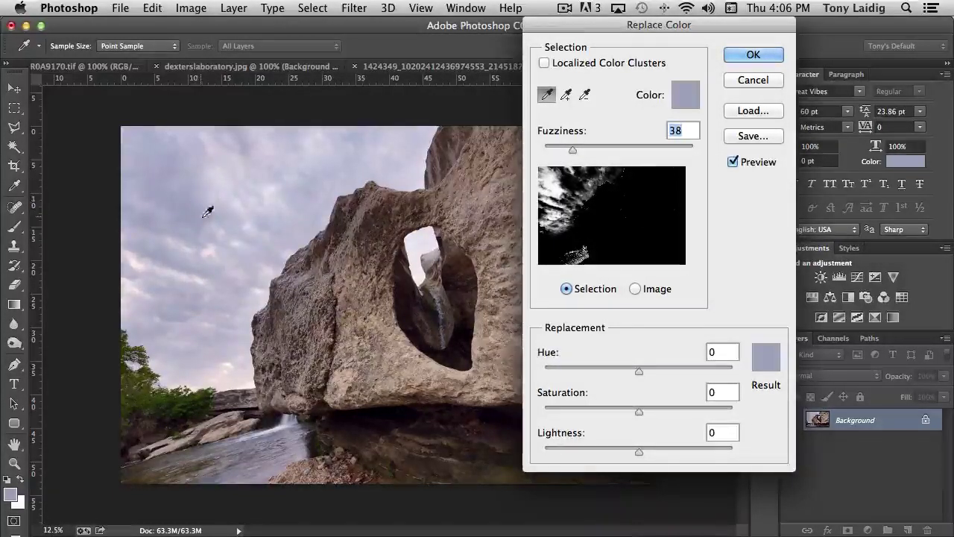
Step: Add more sky and cloud tones to the Replace Color selection by sampling several spots across the sky
{"action": "left_click", "coordinate": [568, 94]}
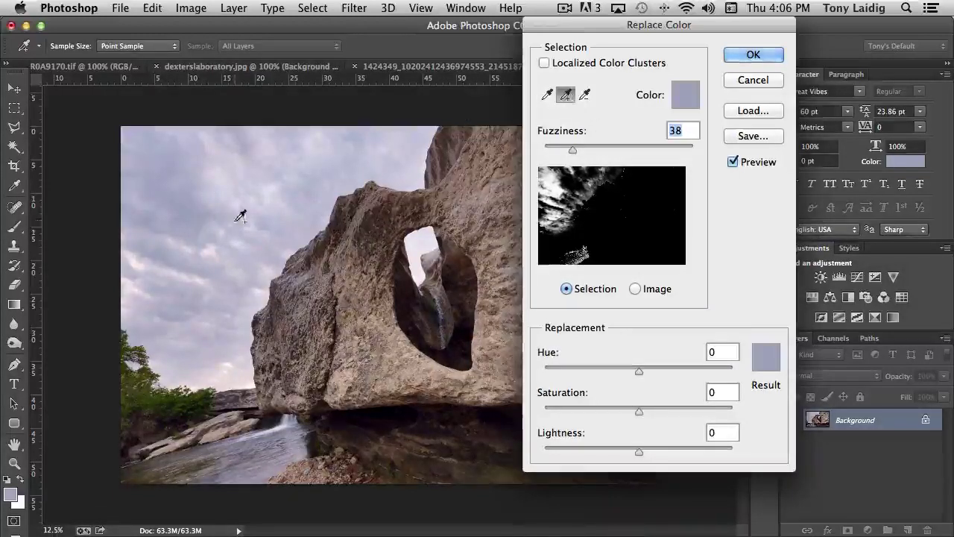
{"action": "left_click", "coordinate": [214, 193]}
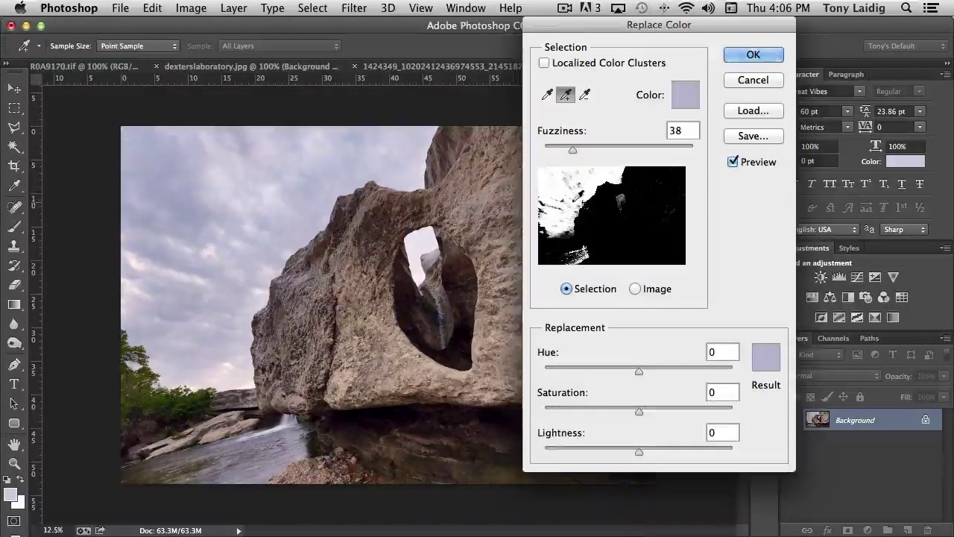
{"action": "left_click", "coordinate": [139, 259]}
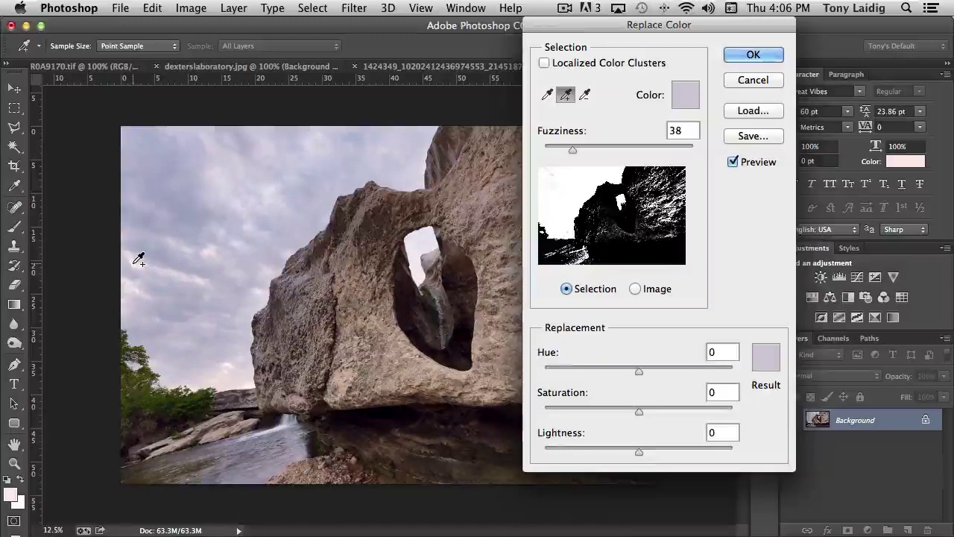
{"action": "left_click", "coordinate": [159, 170]}
{"action": "left_click", "coordinate": [153, 173]}
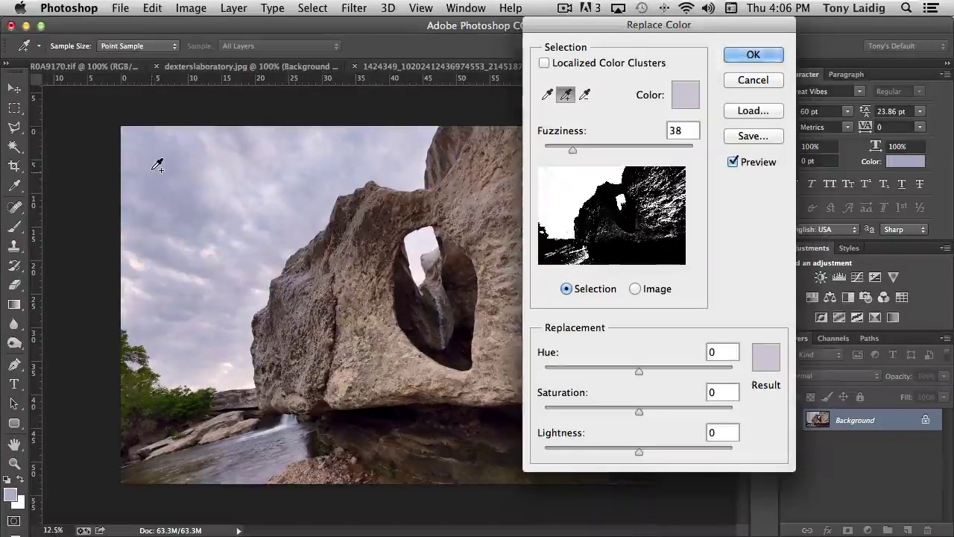
{"action": "left_click", "coordinate": [142, 156]}
{"action": "left_click", "coordinate": [142, 155]}
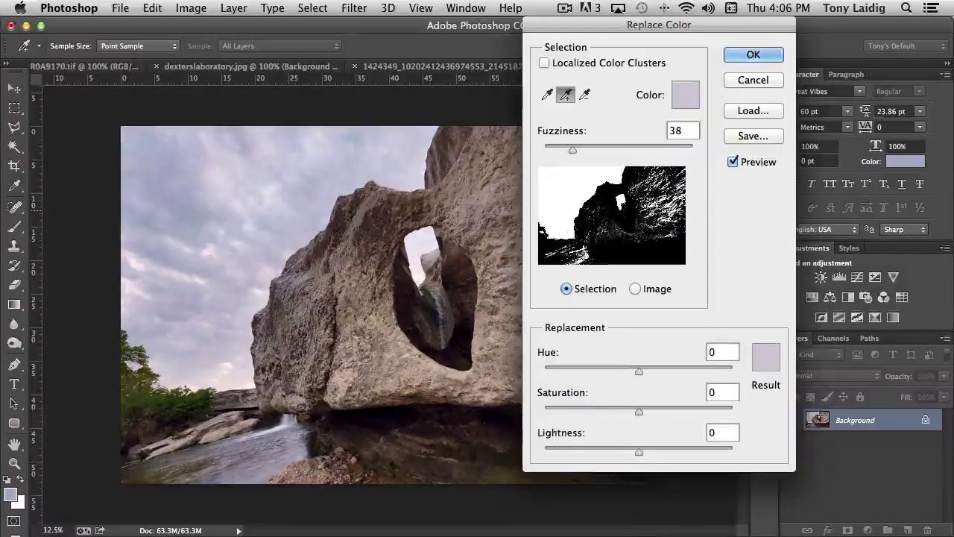
Step: Subtract the bright pinkish cloud tone from the Replace Color selection and reduce Fuzziness to 21
{"action": "left_click", "coordinate": [586, 95]}
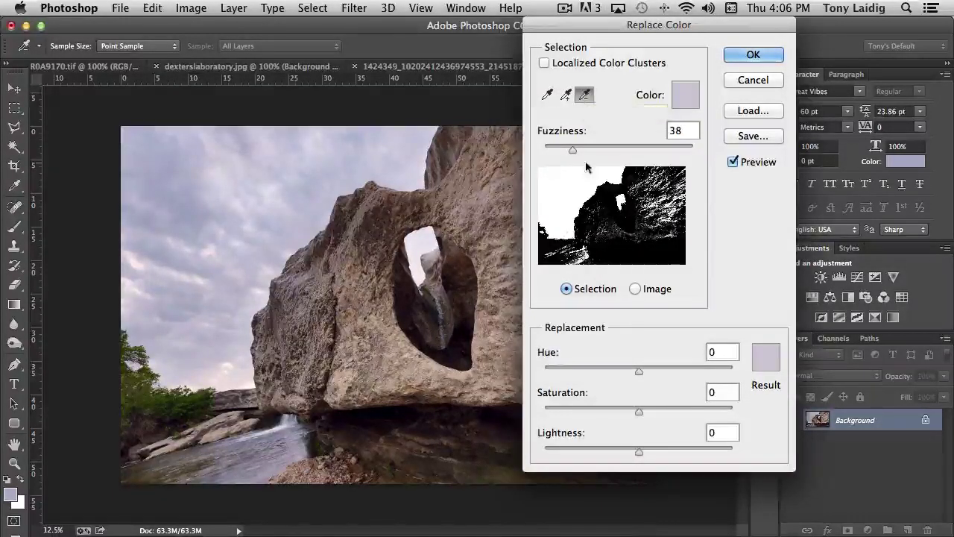
{"action": "left_click", "coordinate": [141, 259]}
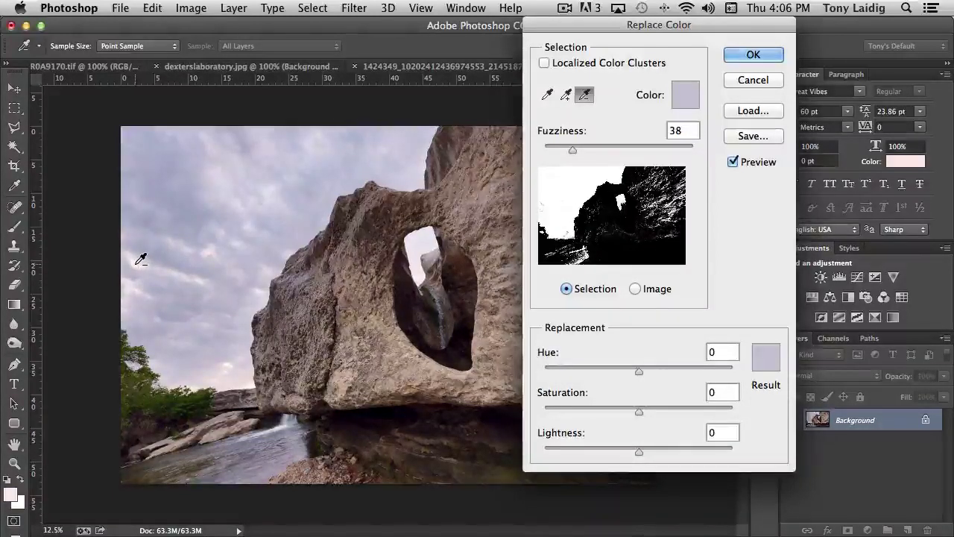
{"action": "left_click", "coordinate": [135, 259]}
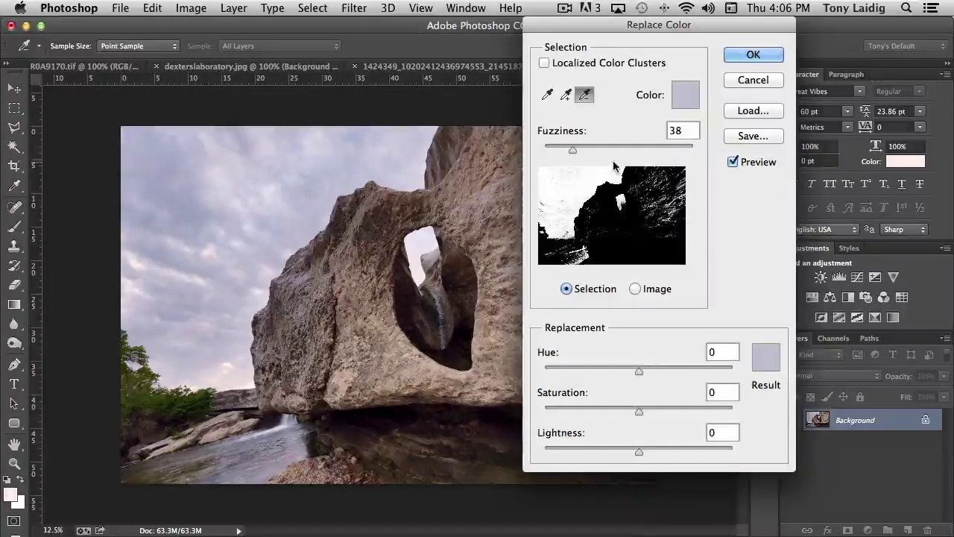
{"action": "mouse_move", "coordinate": [572, 154]}
{"action": "left_mouse_down"}
{"action": "mouse_move", "coordinate": [554, 154]}
{"action": "mouse_move", "coordinate": [690, 155]}
{"action": "mouse_move", "coordinate": [559, 160]}
{"action": "left_mouse_up"}
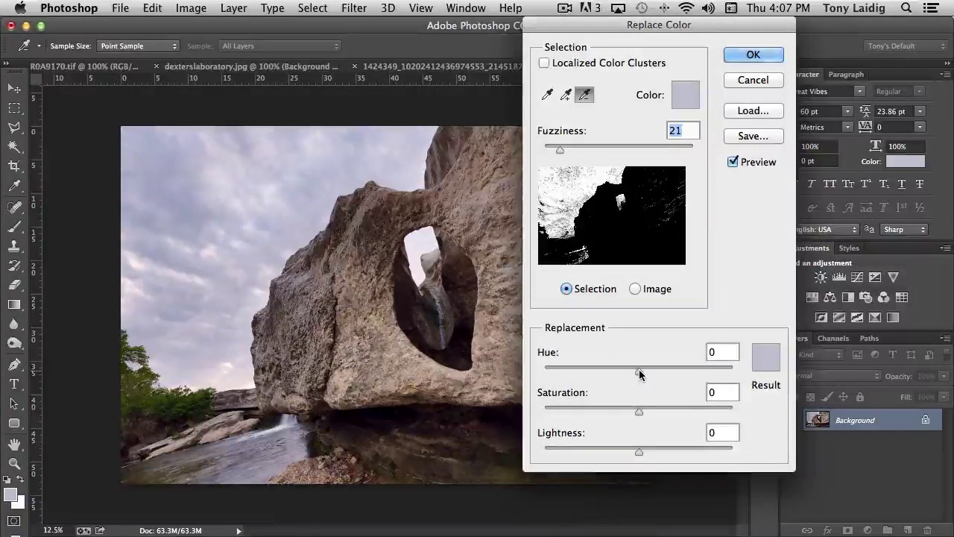
Step: Turn the selected sky color green with a replacement Hue of -119 and raise Fuzziness to 48
{"action": "left_click_drag", "start_coordinate": [638, 369], "coordinate": [677, 369]}
{"action": "left_click_drag", "start_coordinate": [684, 370], "coordinate": [577, 372]}
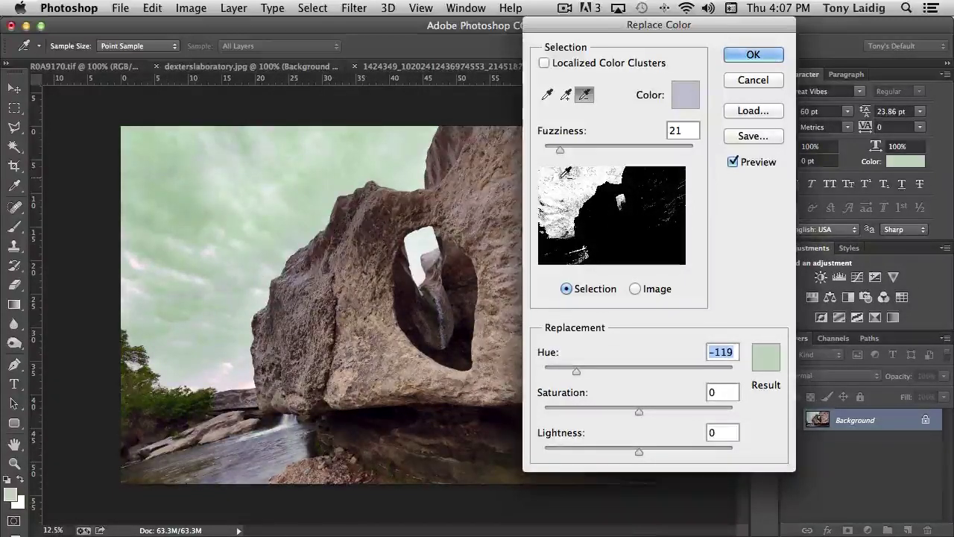
{"action": "left_click_drag", "start_coordinate": [559, 152], "coordinate": [580, 149]}
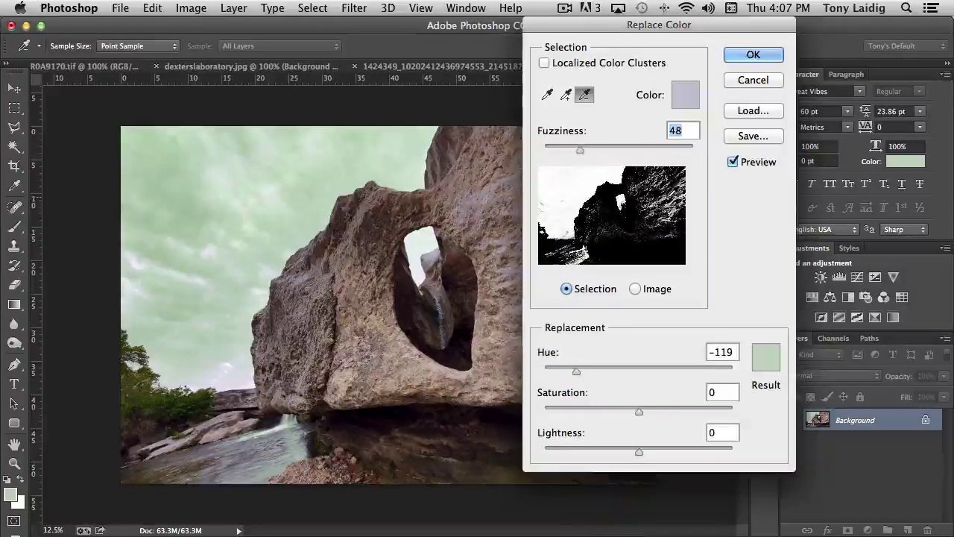
Step: Subtract the rock face tones from the Replace Color selection at several spots, moving the dialog aside to reach more rock
{"action": "left_click", "coordinate": [479, 197]}
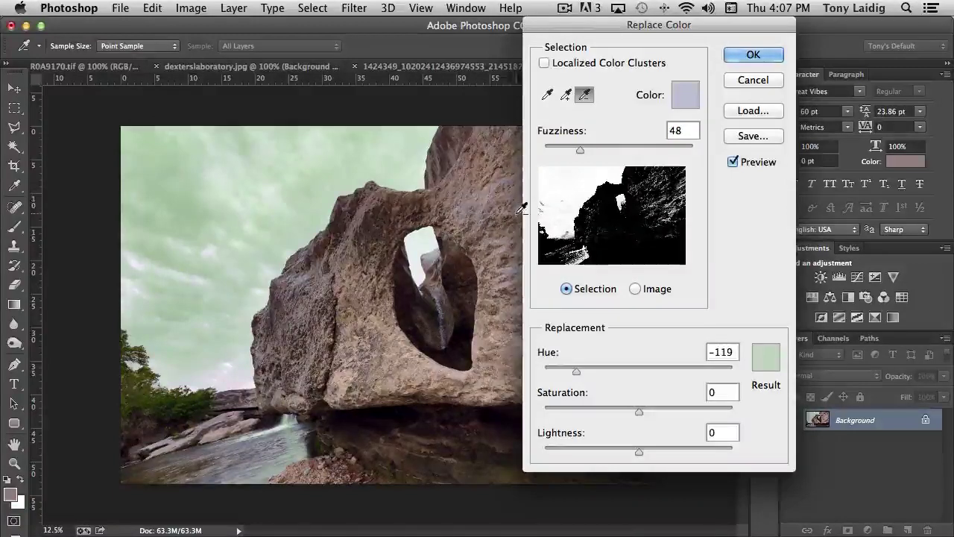
{"action": "left_click", "coordinate": [522, 208]}
{"action": "left_click", "coordinate": [512, 234]}
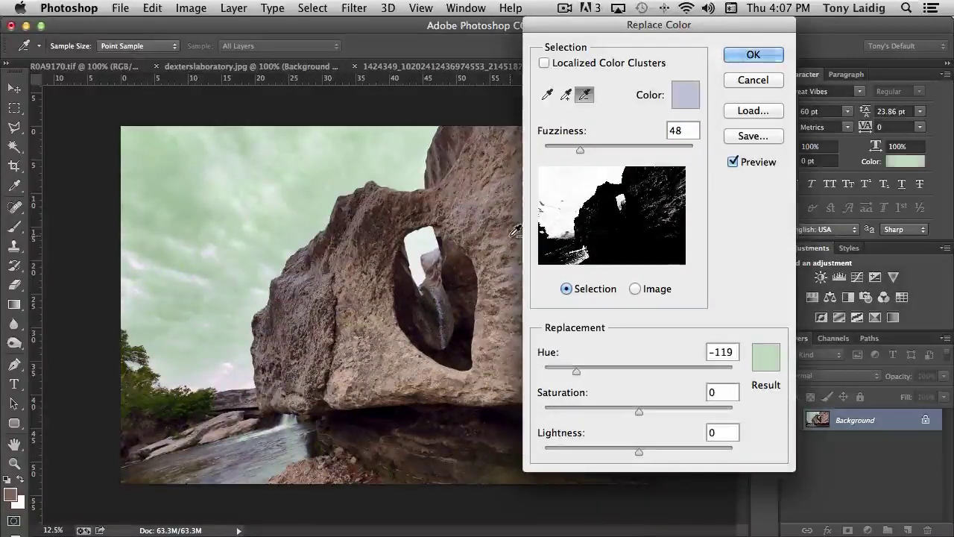
{"action": "left_click", "coordinate": [513, 248]}
{"action": "left_click_drag", "start_coordinate": [596, 25], "coordinate": [672, 24]}
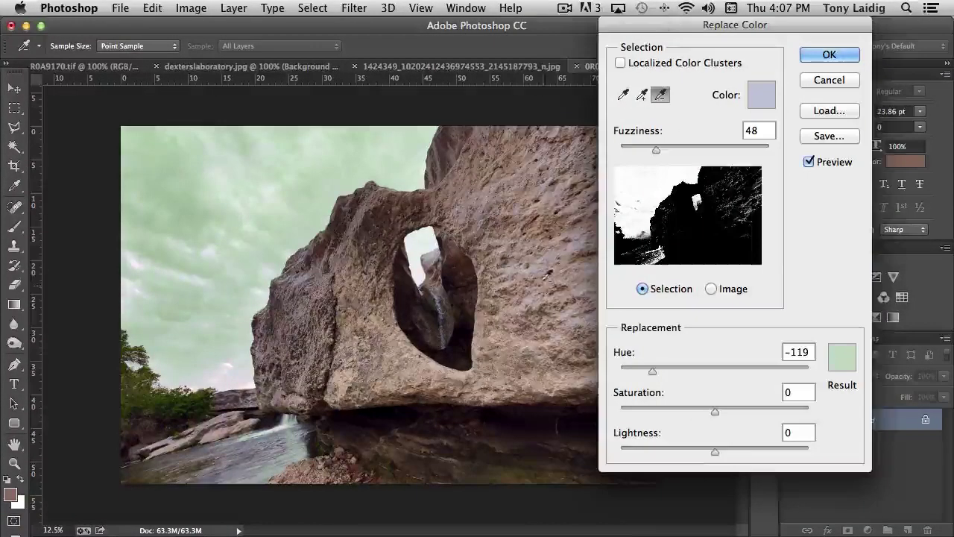
{"action": "left_click", "coordinate": [578, 260]}
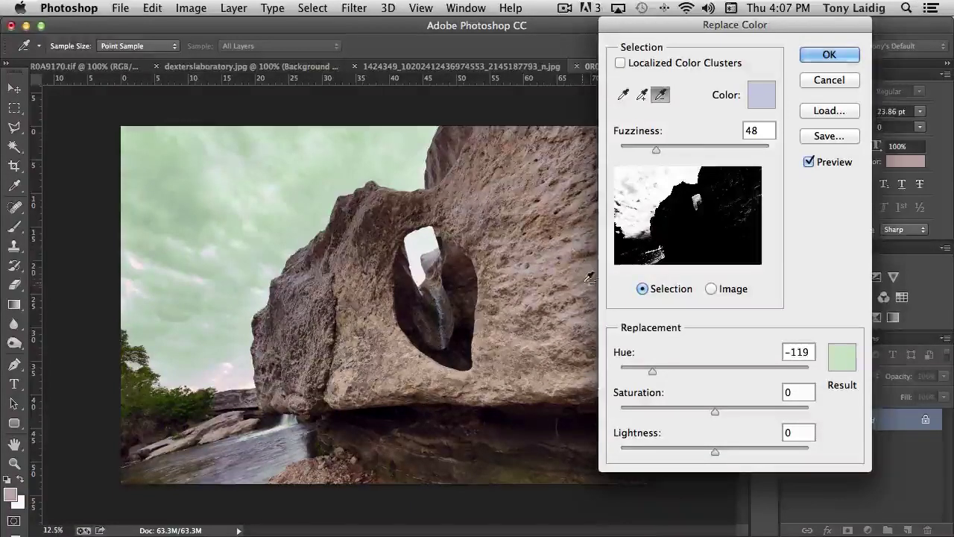
{"action": "left_click", "coordinate": [589, 277]}
Step: Set Fuzziness to 51 and intensify the replacement color with Saturation +58 and Lightness -1
{"action": "mouse_move", "coordinate": [659, 152]}
{"action": "left_mouse_down"}
{"action": "mouse_move", "coordinate": [684, 155]}
{"action": "mouse_move", "coordinate": [658, 151]}
{"action": "left_mouse_up"}
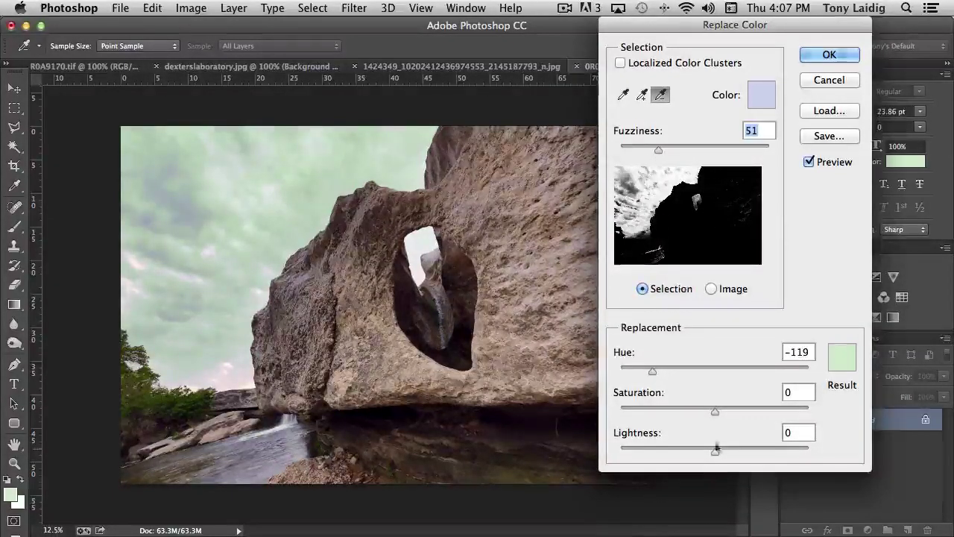
{"action": "left_click_drag", "start_coordinate": [715, 411], "coordinate": [768, 407]}
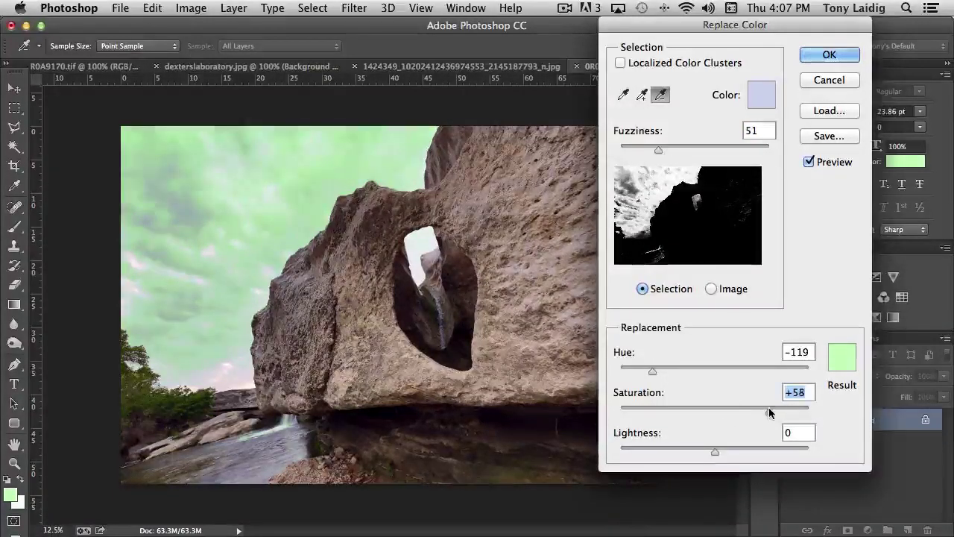
{"action": "mouse_move", "coordinate": [714, 451]}
{"action": "left_mouse_down"}
{"action": "mouse_move", "coordinate": [698, 450]}
{"action": "mouse_move", "coordinate": [738, 450]}
{"action": "mouse_move", "coordinate": [713, 452]}
{"action": "left_mouse_up"}
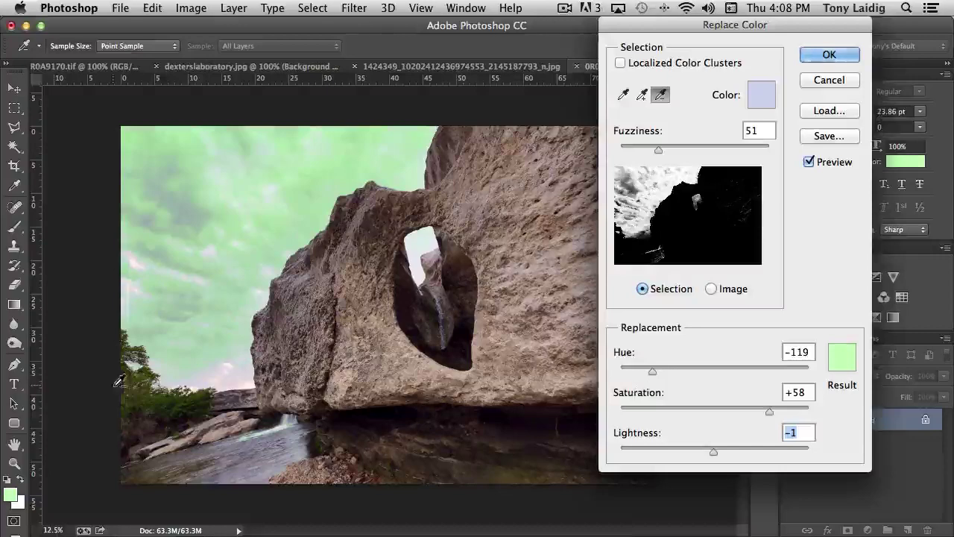
Step: Replace the sampled sky color with a fresh sample of the dark green foliage beside the river
{"action": "left_click", "coordinate": [640, 96]}
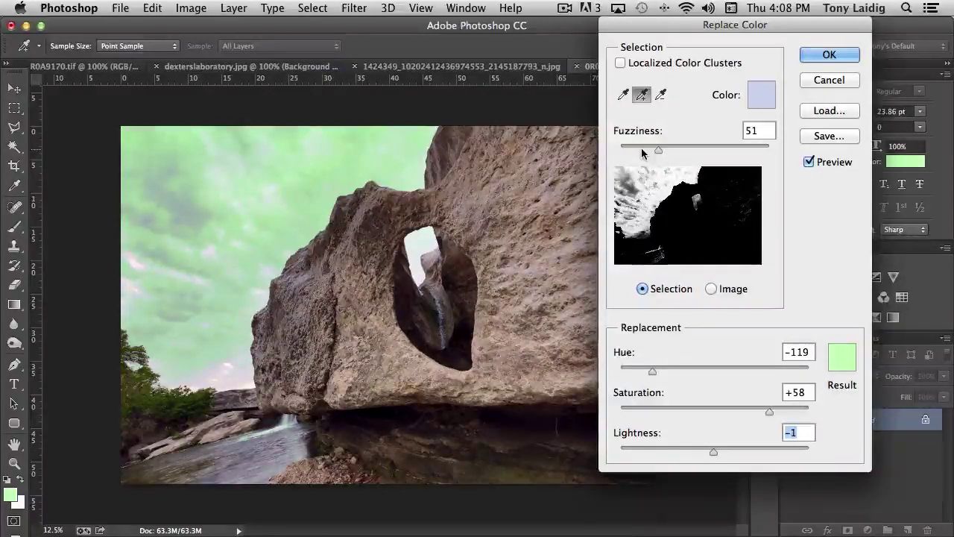
{"action": "left_click", "coordinate": [624, 94]}
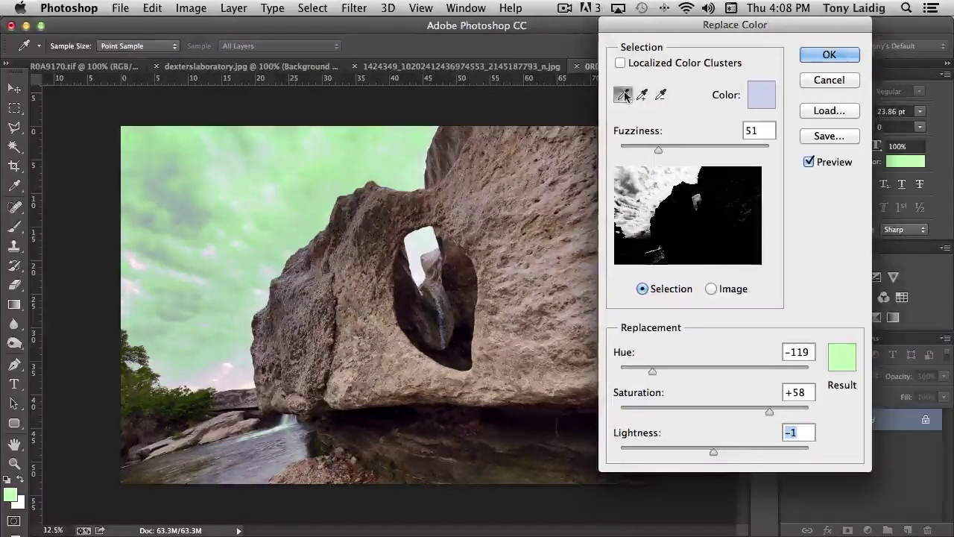
{"action": "left_click", "coordinate": [155, 398]}
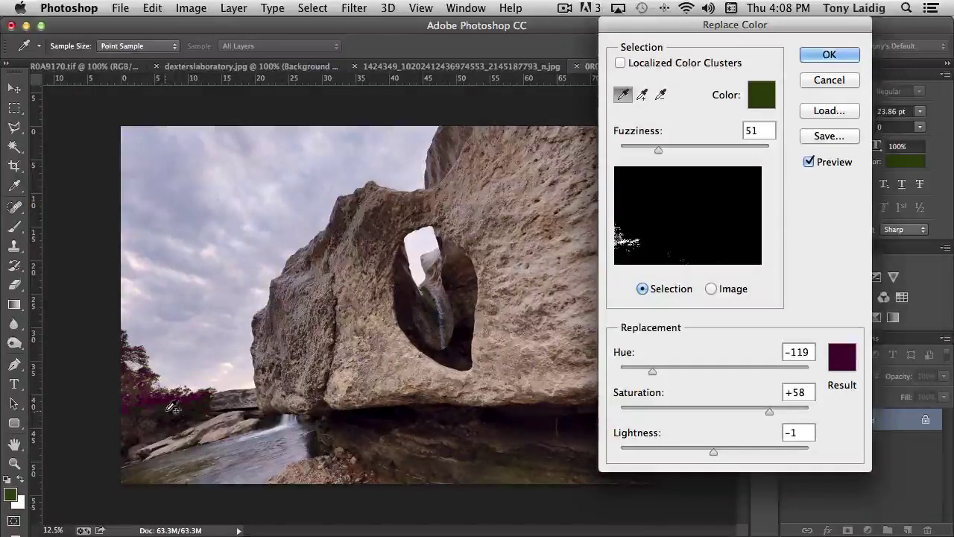
{"action": "left_click", "coordinate": [175, 407]}
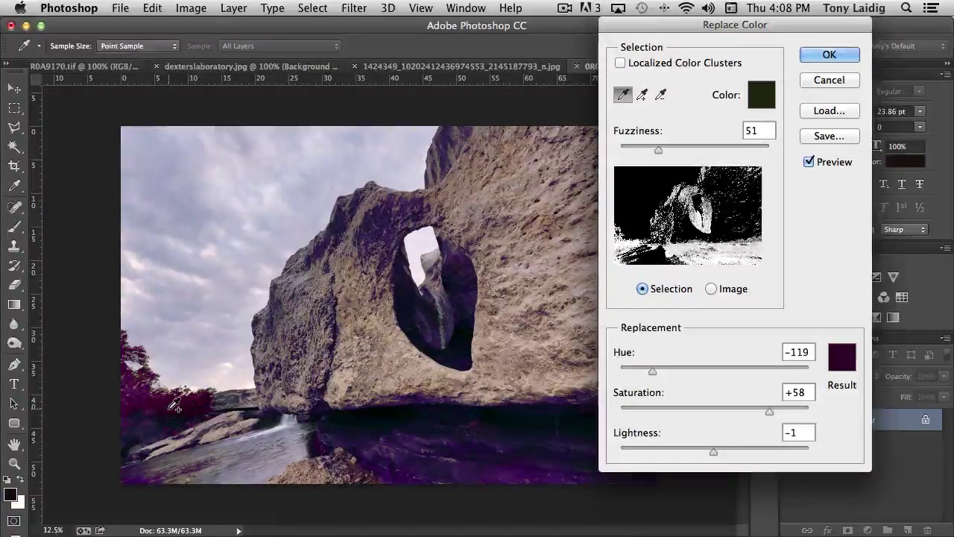
Step: Resample the green foliage beside the river for Replace Color and add more of its tones to the selection
{"action": "left_click", "coordinate": [170, 408]}
{"action": "left_click", "coordinate": [143, 396]}
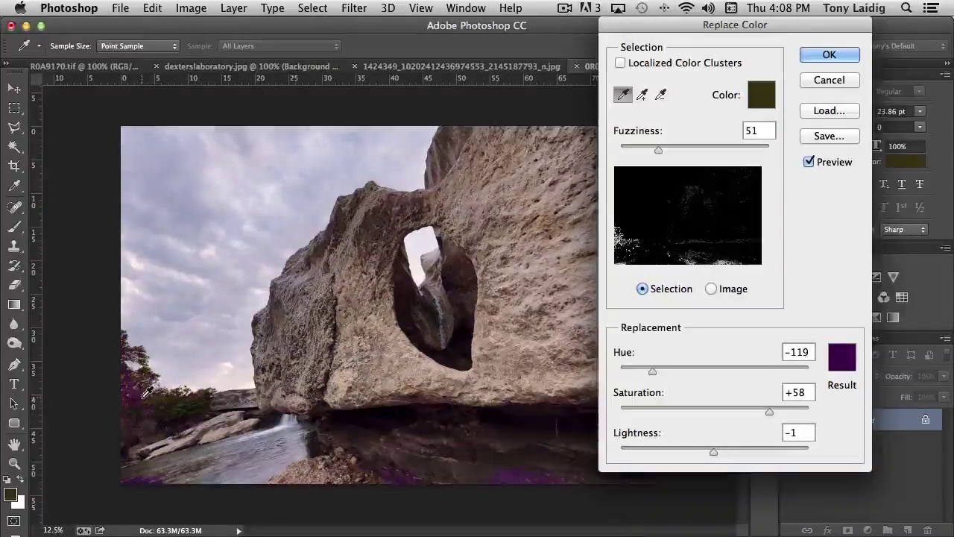
{"action": "left_click", "coordinate": [146, 394]}
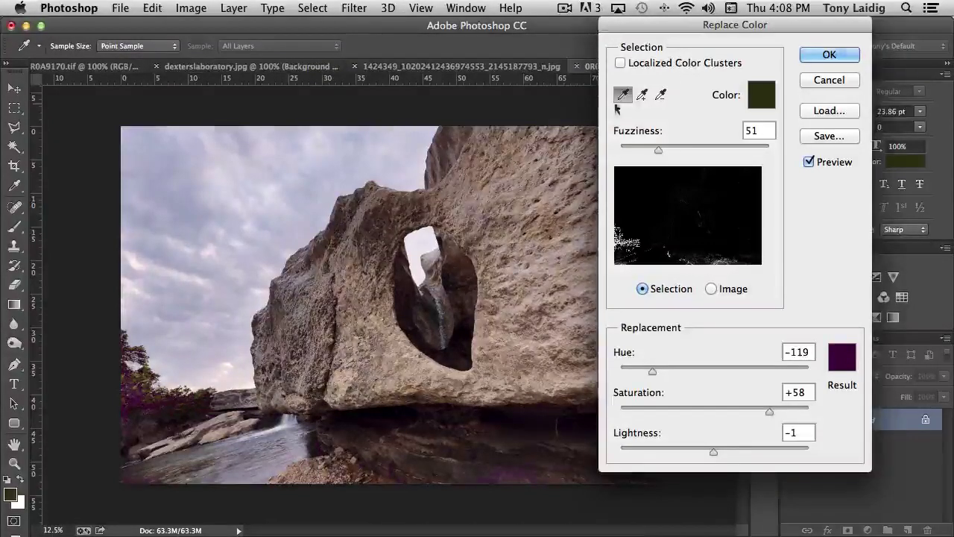
{"action": "left_click", "coordinate": [641, 94]}
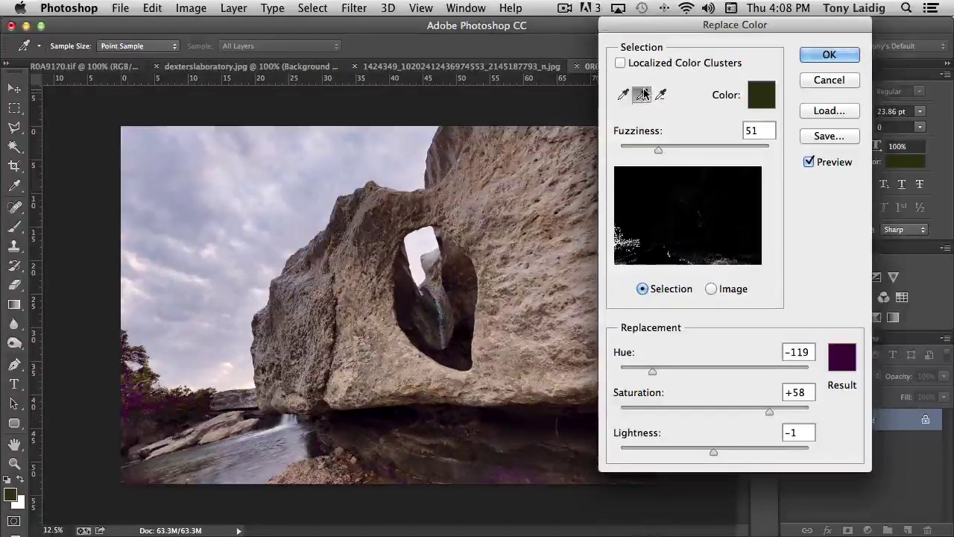
{"action": "left_click", "coordinate": [154, 371]}
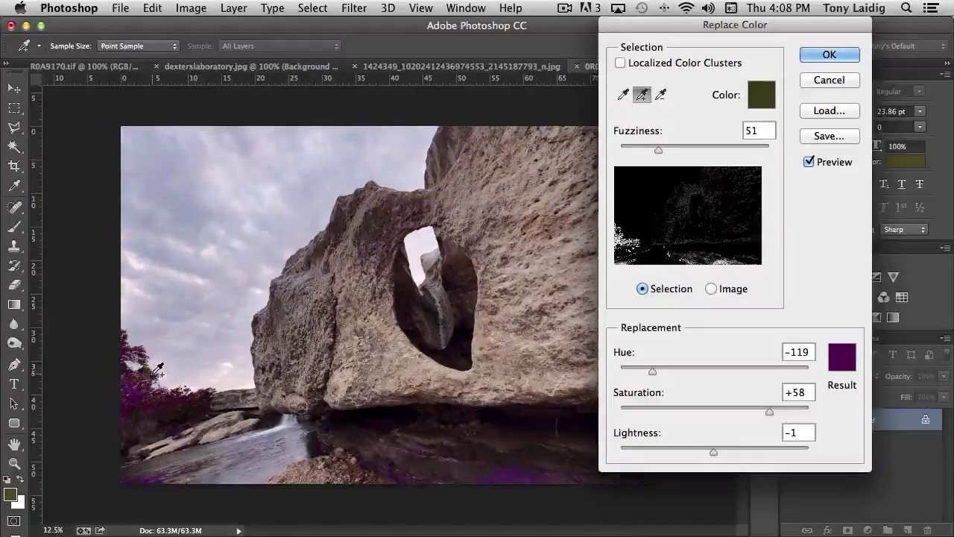
{"action": "left_click", "coordinate": [154, 371]}
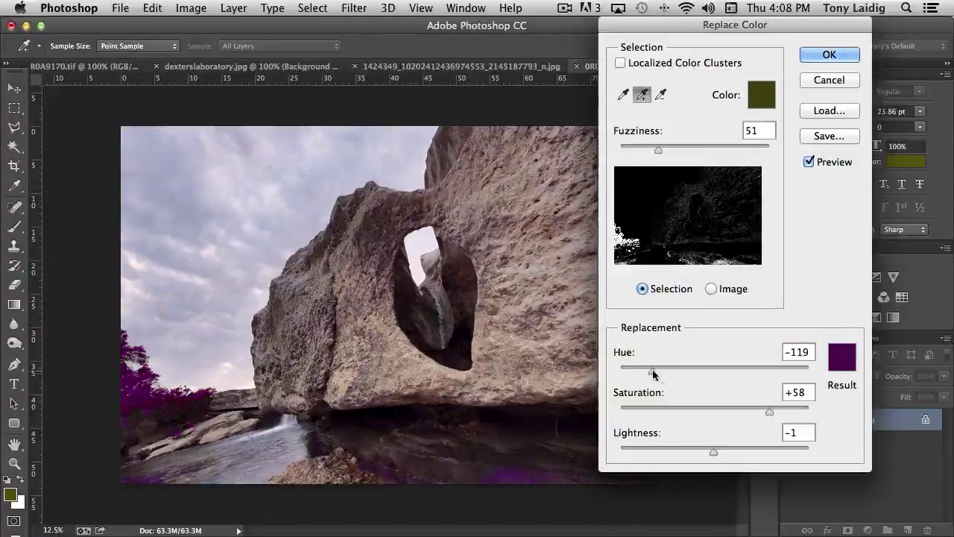
Step: Try replacement Hue values of -11, -53 and -102 on the foliage, and cancel the color replacement
{"action": "left_click_drag", "start_coordinate": [654, 370], "coordinate": [709, 371]}
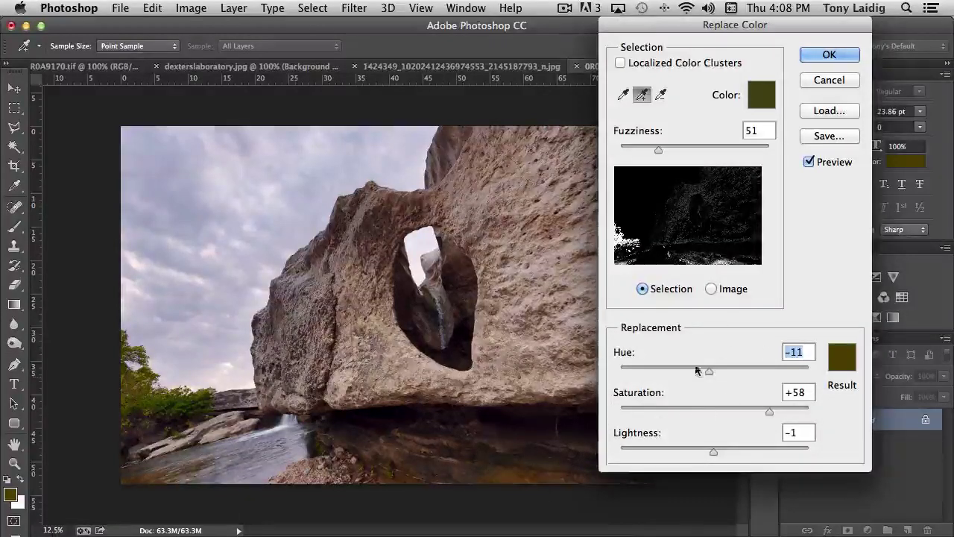
{"action": "left_click_drag", "start_coordinate": [709, 371], "coordinate": [687, 377]}
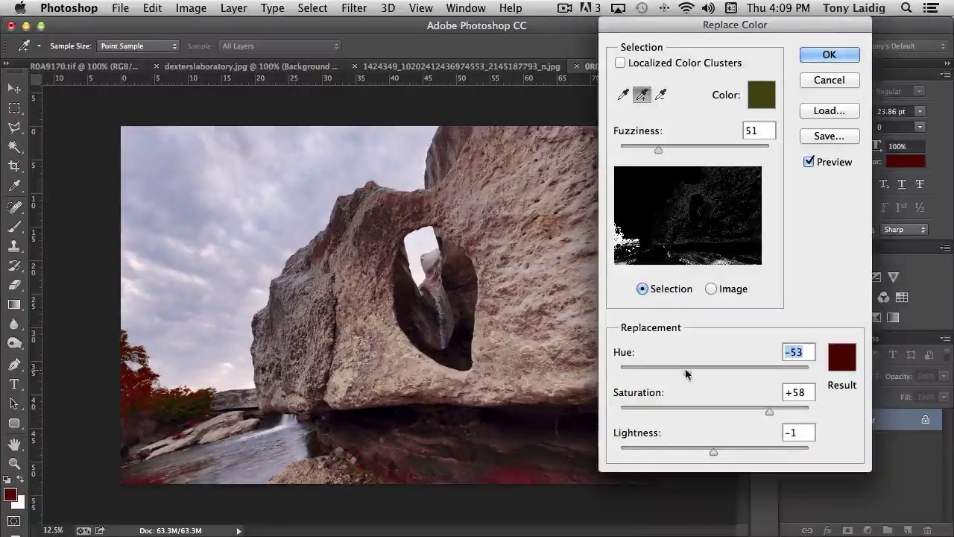
{"action": "left_click_drag", "start_coordinate": [686, 374], "coordinate": [660, 372]}
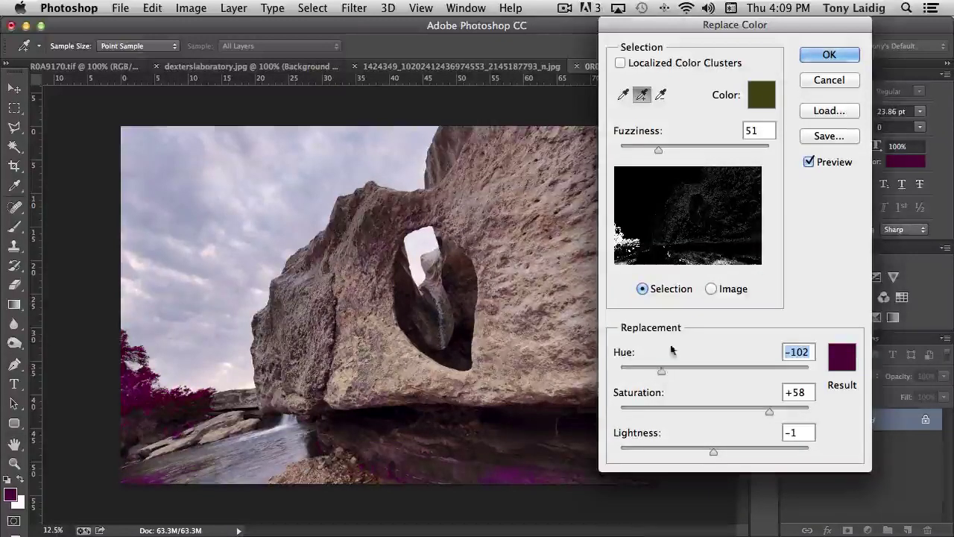
{"action": "left_click", "coordinate": [824, 80]}
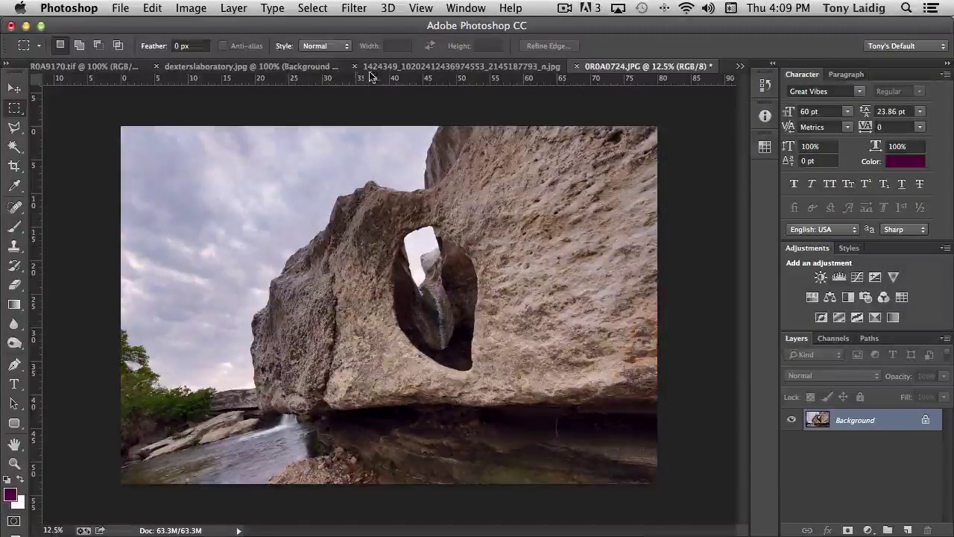
Step: Start Replace Color on dexterslaboratory.jpg, sampling the character's orange hair with Fuzziness at 146
{"action": "left_click", "coordinate": [251, 67]}
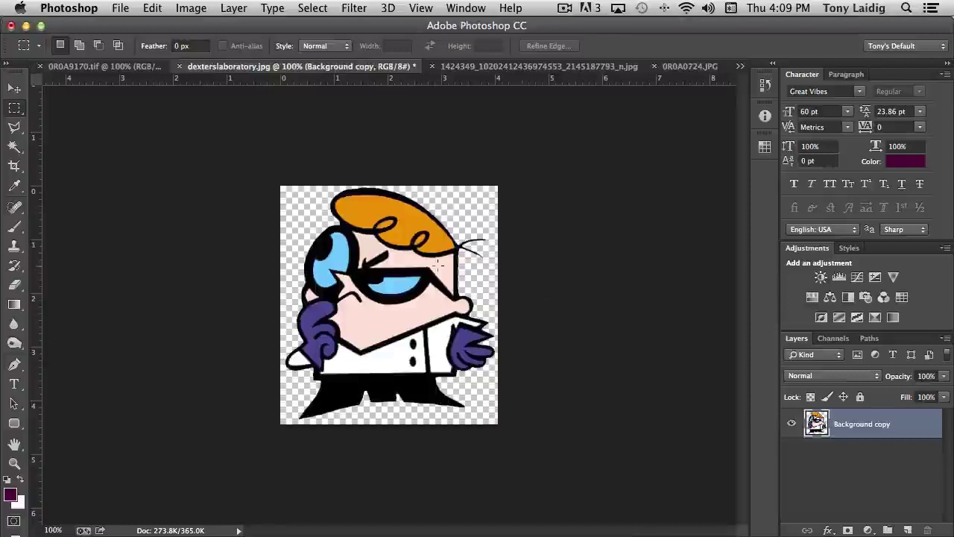
{"action": "left_click", "coordinate": [194, 8]}
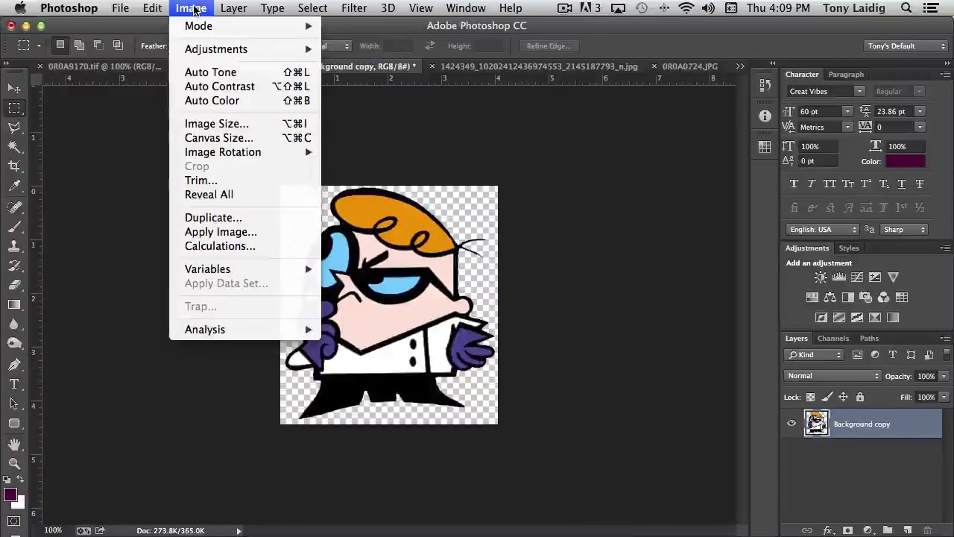
{"action": "mouse_move", "coordinate": [216, 48]}
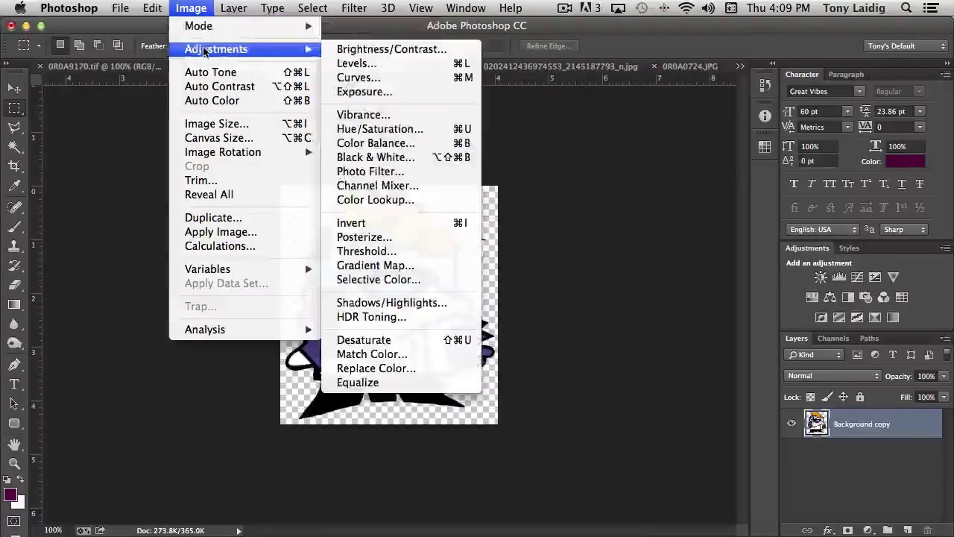
{"action": "left_click", "coordinate": [401, 370]}
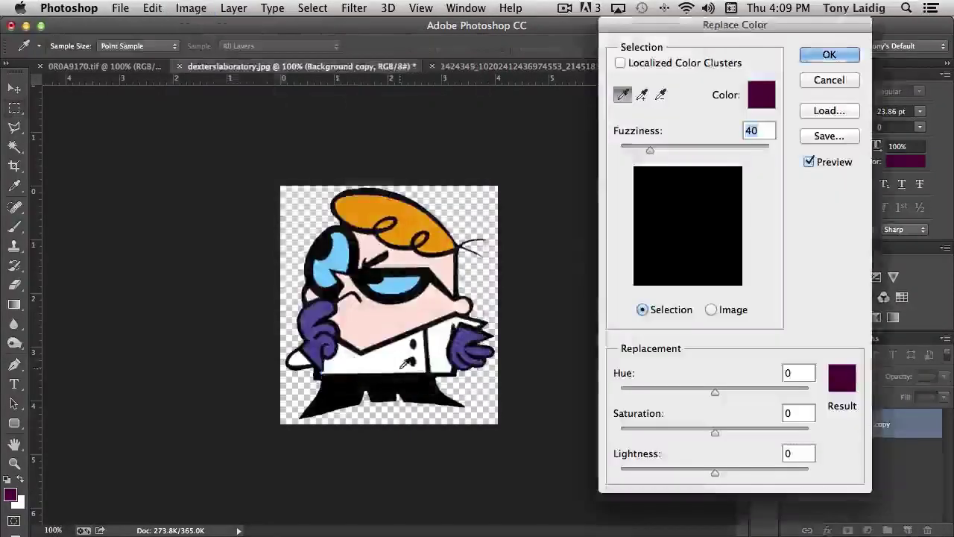
{"action": "left_click", "coordinate": [409, 221]}
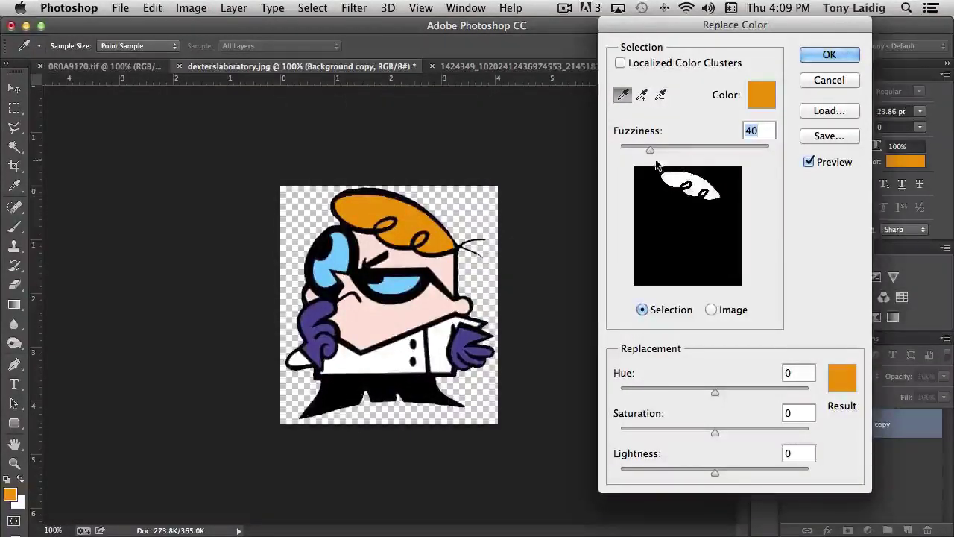
{"action": "left_click_drag", "start_coordinate": [651, 149], "coordinate": [728, 149]}
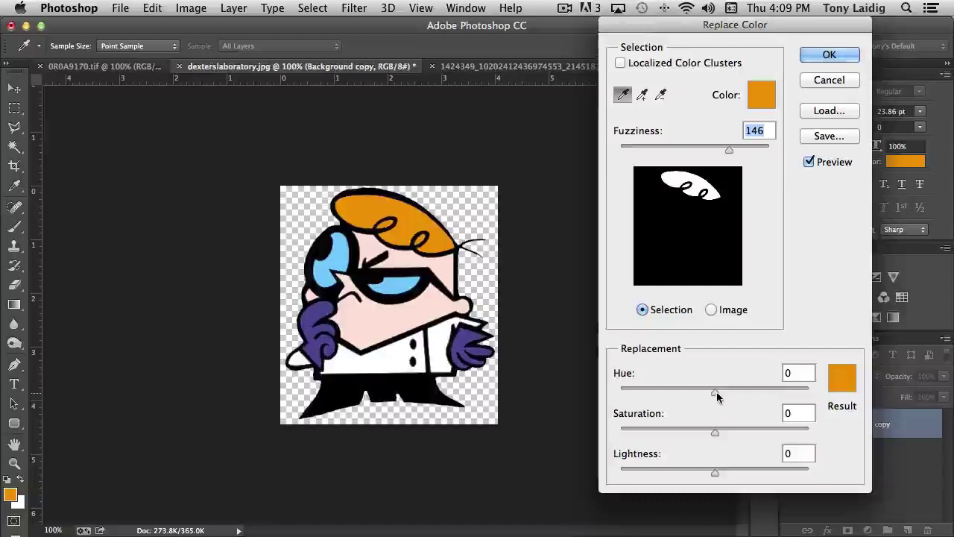
Step: Recolor the hair crimson with Hue -55, Saturation -29 and Fuzziness 200, and apply the replacement
{"action": "left_click_drag", "start_coordinate": [714, 391], "coordinate": [686, 433]}
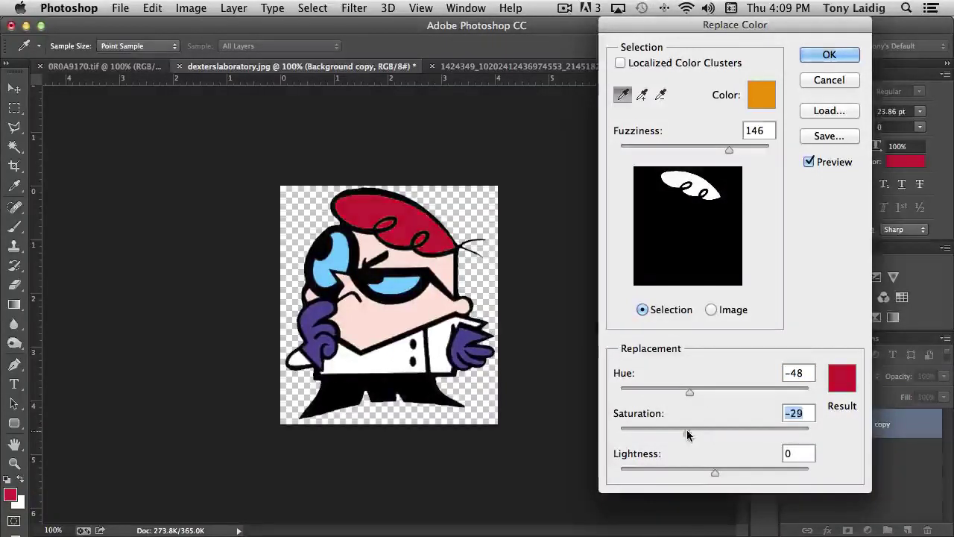
{"action": "left_click_drag", "start_coordinate": [730, 149], "coordinate": [772, 145]}
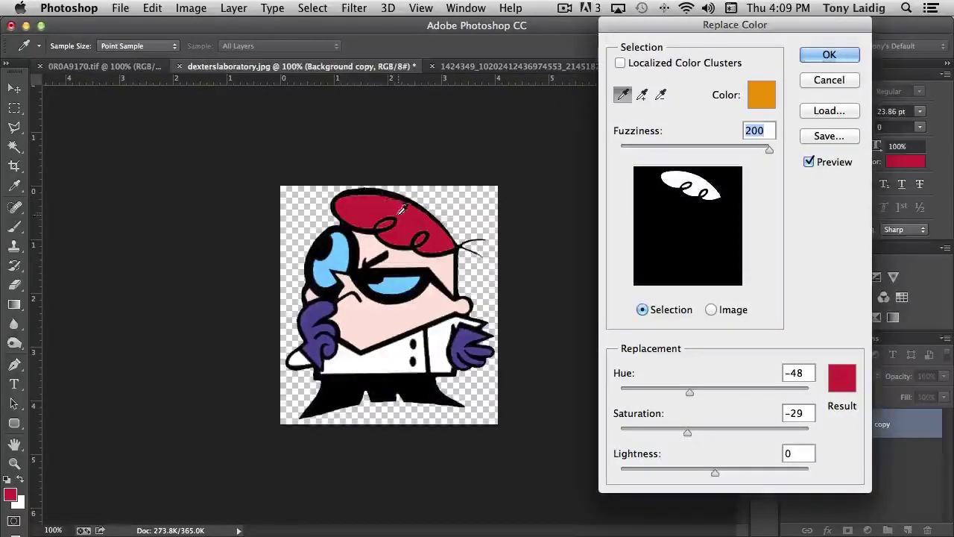
{"action": "mouse_move", "coordinate": [690, 391]}
{"action": "left_mouse_down"}
{"action": "mouse_move", "coordinate": [661, 391]}
{"action": "mouse_move", "coordinate": [743, 391]}
{"action": "mouse_move", "coordinate": [686, 397]}
{"action": "left_mouse_up"}
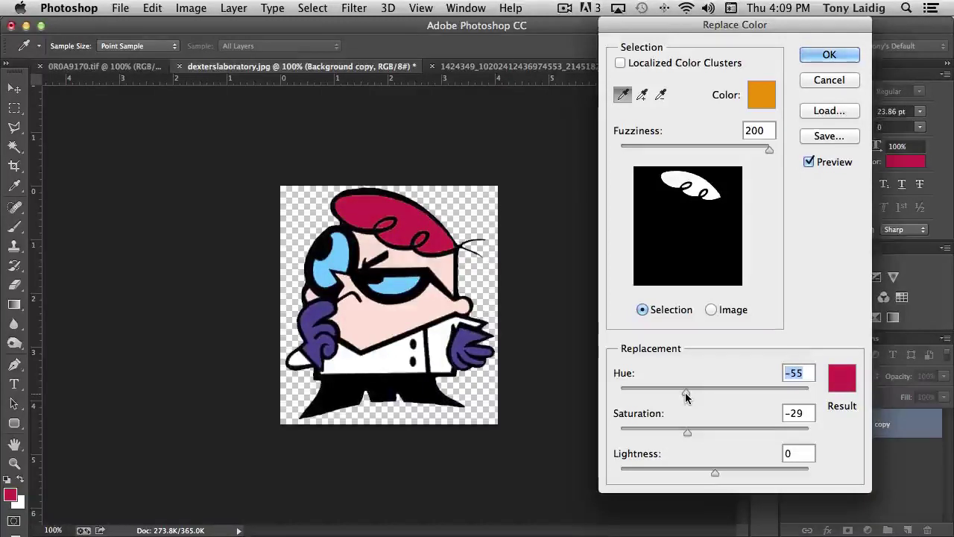
{"action": "left_click", "coordinate": [830, 56]}
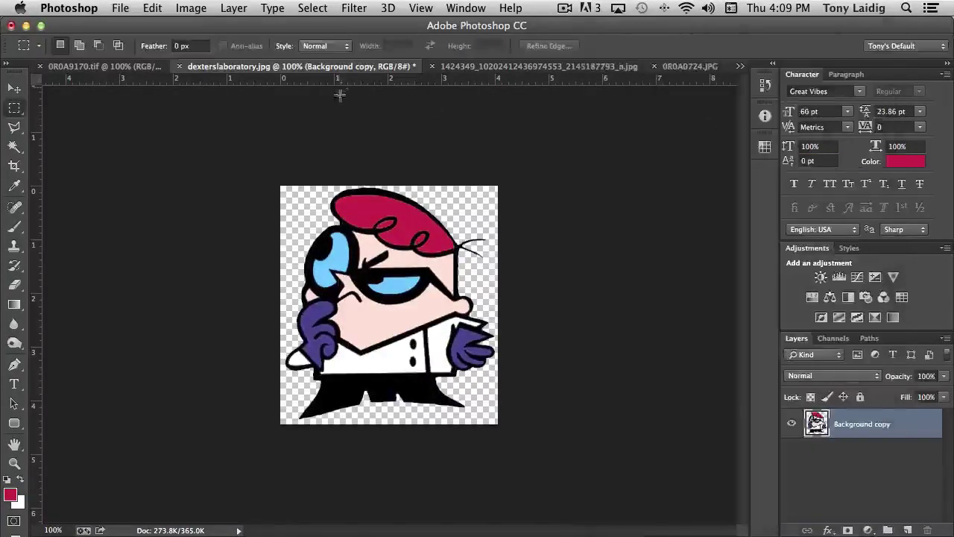
Step: Start another Replace Color, selecting the purple of both gloves with Fuzziness at 108
{"action": "left_click", "coordinate": [190, 9]}
{"action": "mouse_move", "coordinate": [223, 52]}
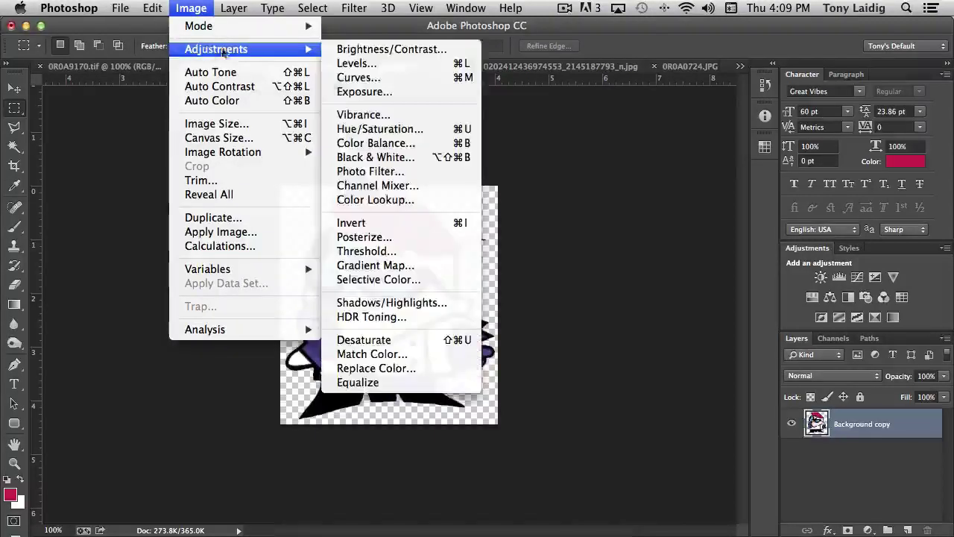
{"action": "left_click", "coordinate": [417, 368]}
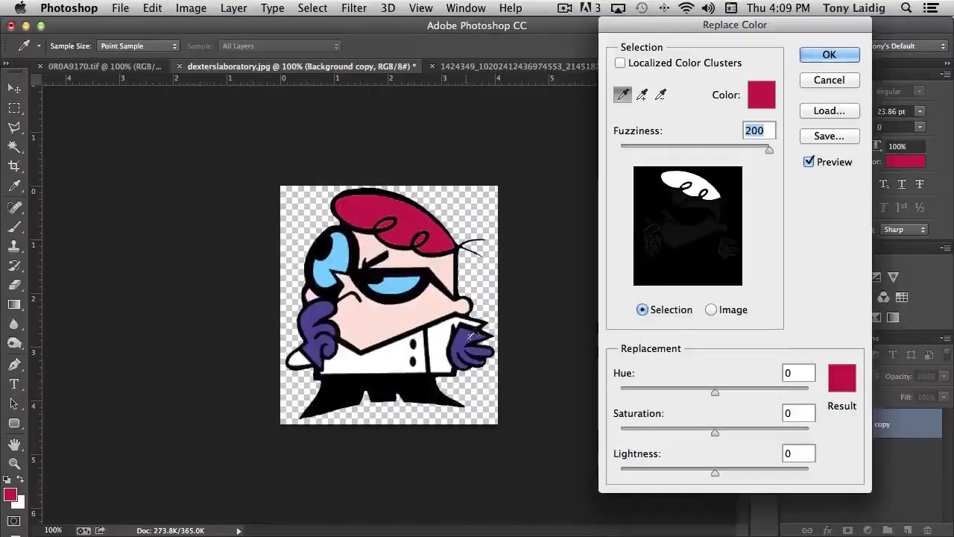
{"action": "left_click", "coordinate": [471, 334]}
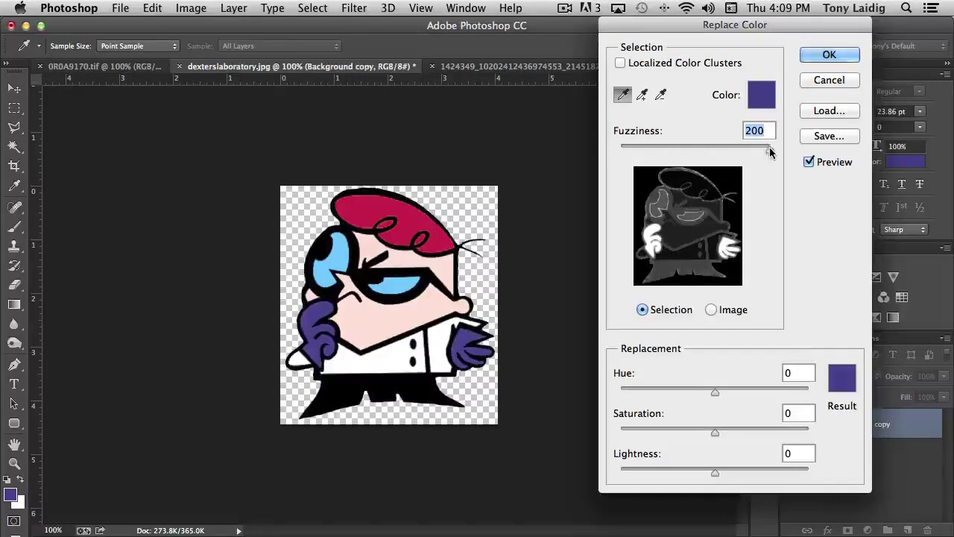
{"action": "left_click_drag", "start_coordinate": [767, 147], "coordinate": [700, 149]}
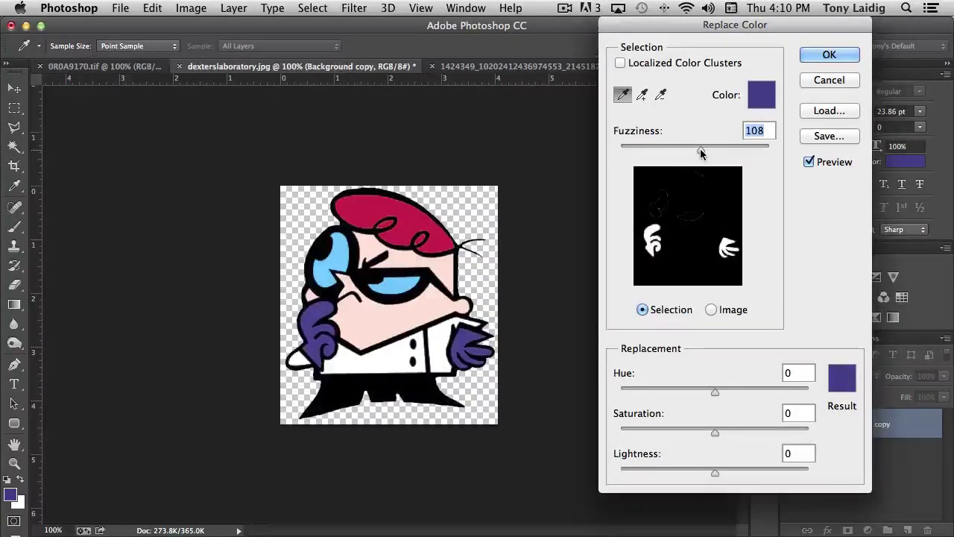
{"action": "left_click", "coordinate": [322, 304], "text": "shift"}
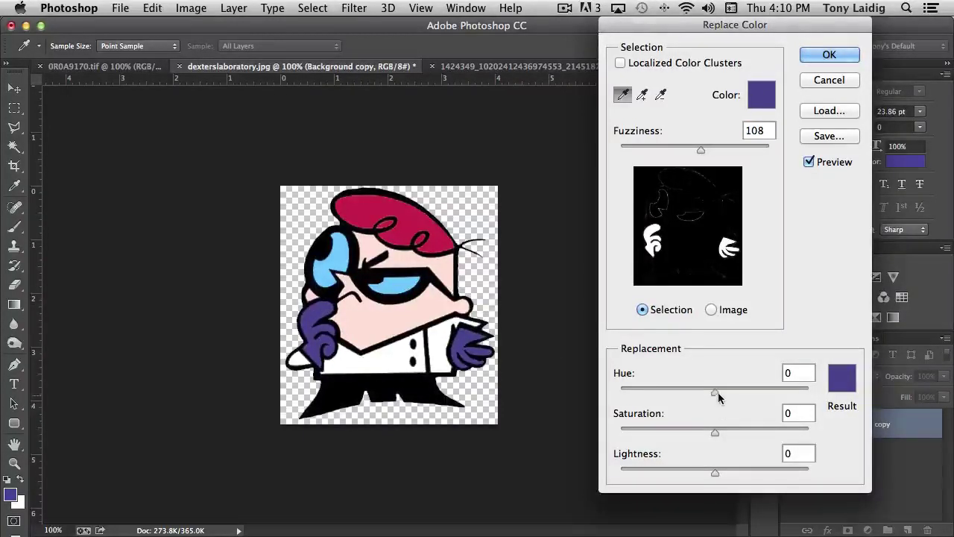
Step: Turn the gloves green with a replacement Hue of -107 and increased Saturation, and apply the replacement
{"action": "left_click_drag", "start_coordinate": [718, 392], "coordinate": [657, 395]}
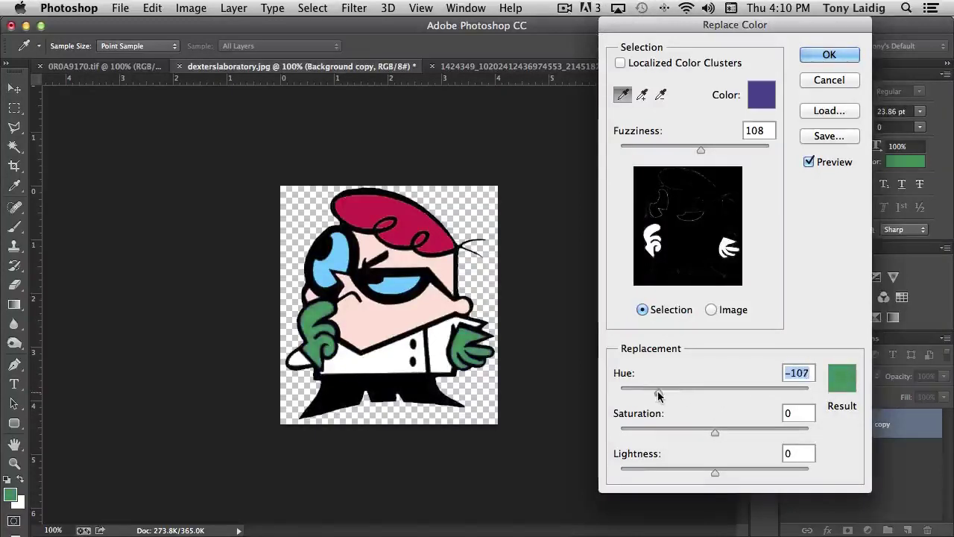
{"action": "left_click_drag", "start_coordinate": [715, 432], "coordinate": [736, 433]}
{"action": "left_click", "coordinate": [825, 54]}
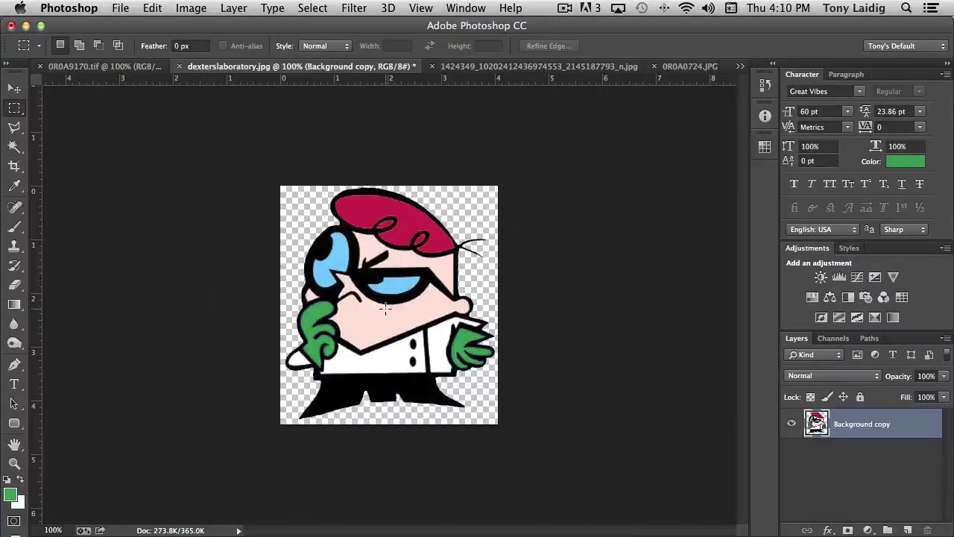
{"action": "left_click", "coordinate": [187, 8]}
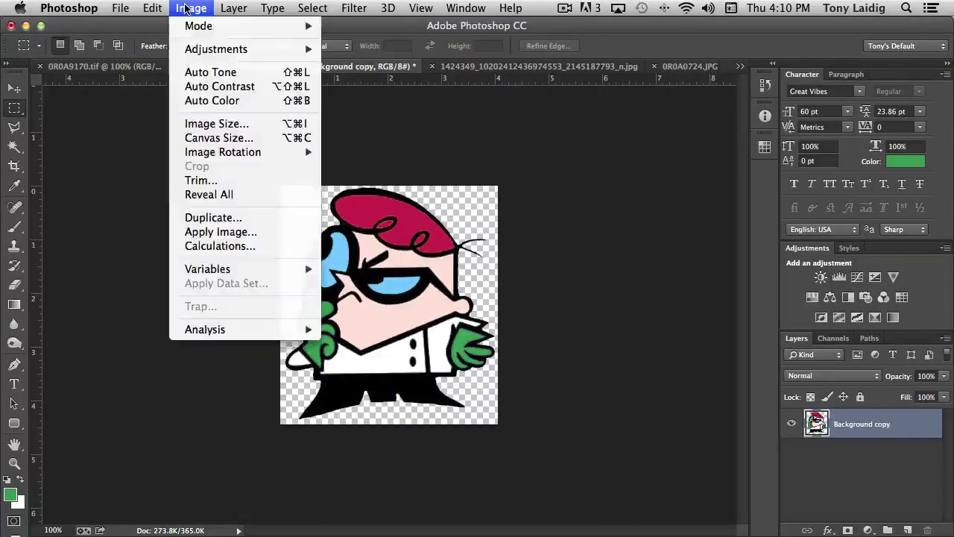
{"action": "mouse_move", "coordinate": [209, 49]}
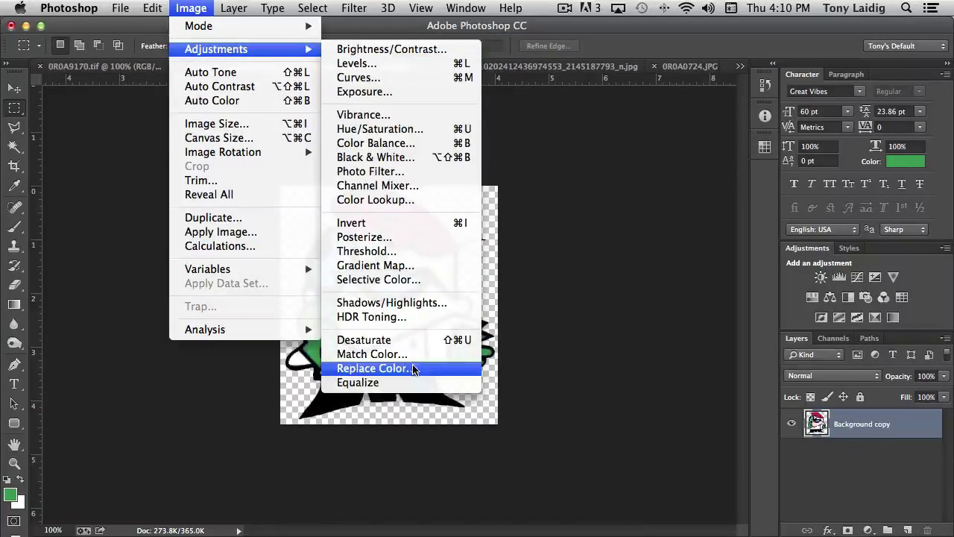
{"action": "left_click", "coordinate": [194, 10]}
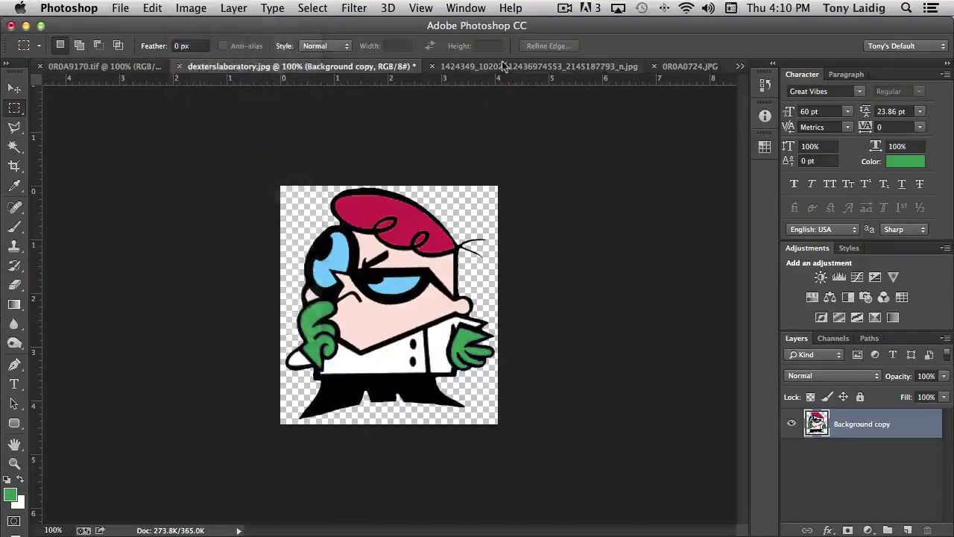
Step: Return to the rock landscape photo 0R0A0724.JPG and apply the Equalize adjustment
{"action": "left_click", "coordinate": [105, 66]}
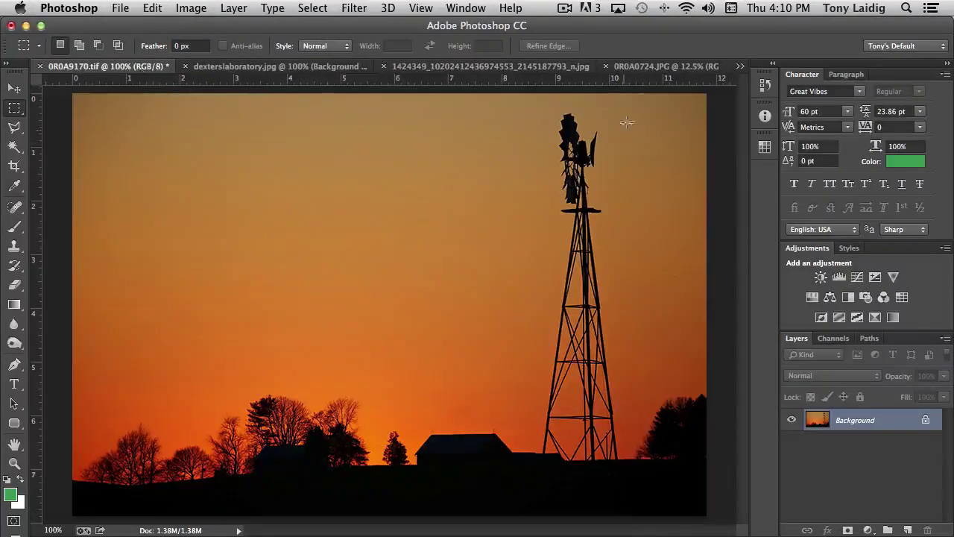
{"action": "left_click", "coordinate": [544, 66]}
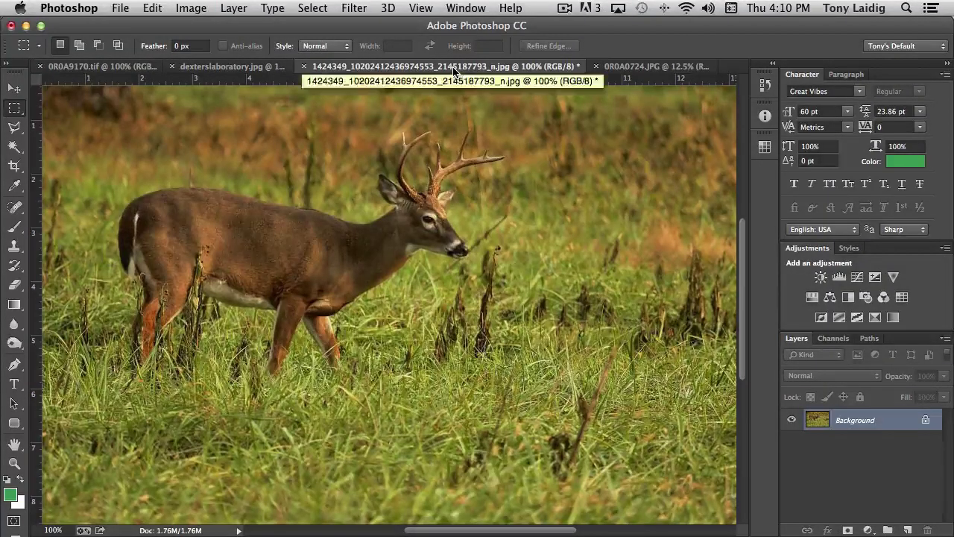
{"action": "left_click", "coordinate": [639, 69]}
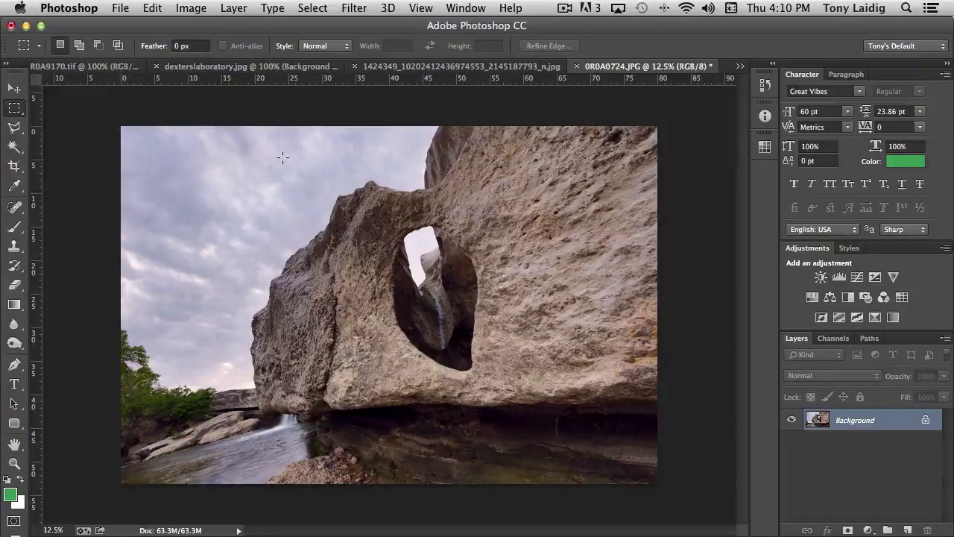
{"action": "left_click", "coordinate": [190, 7]}
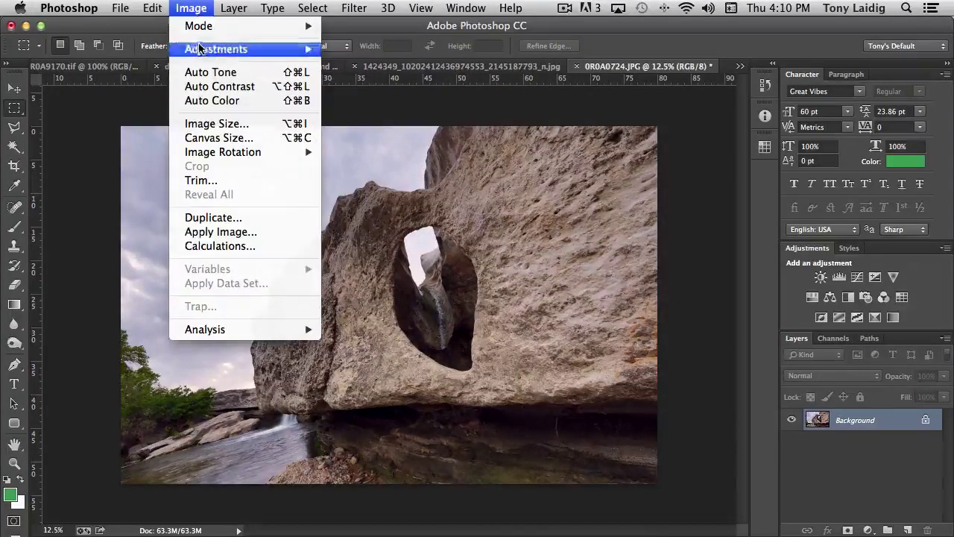
{"action": "mouse_move", "coordinate": [216, 48]}
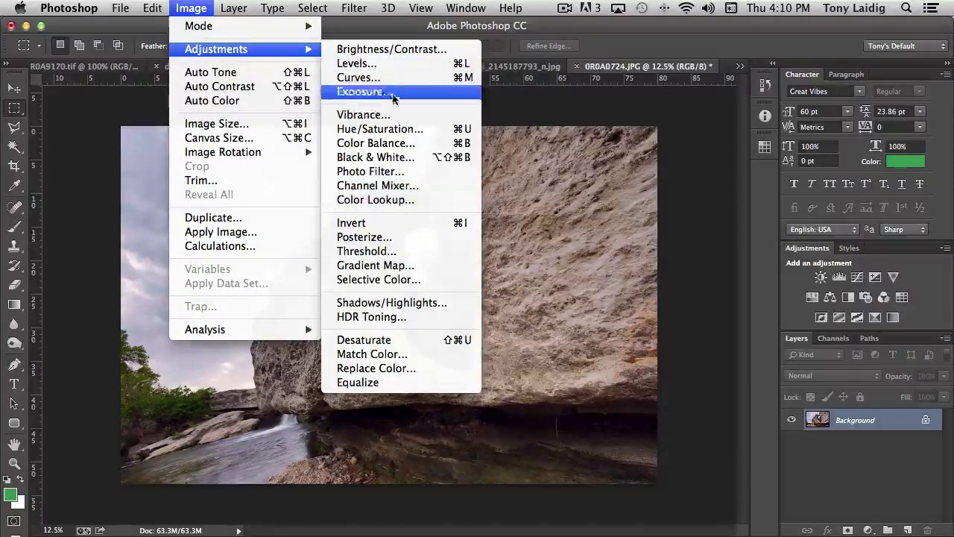
{"action": "left_click", "coordinate": [363, 384]}
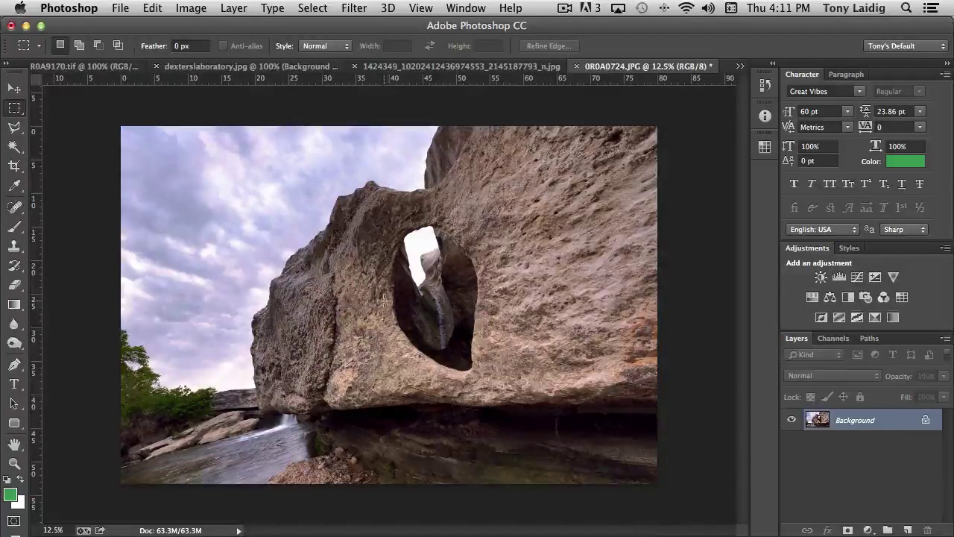
Step: Revert the rock photo to its original opening snapshot in the history and apply Equalize to the unedited image
{"action": "left_click", "coordinate": [764, 84]}
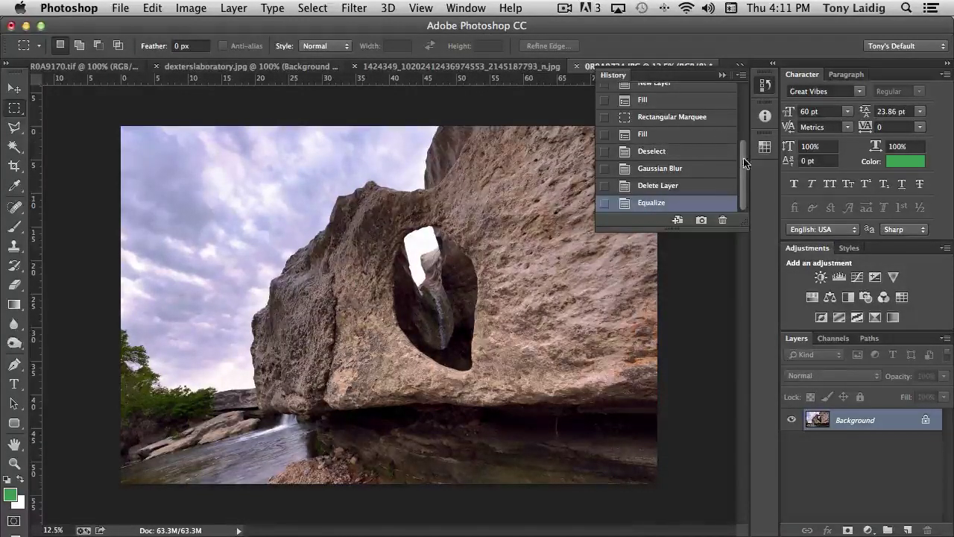
{"action": "left_click_drag", "start_coordinate": [744, 153], "coordinate": [744, 91]}
{"action": "left_click", "coordinate": [682, 93]}
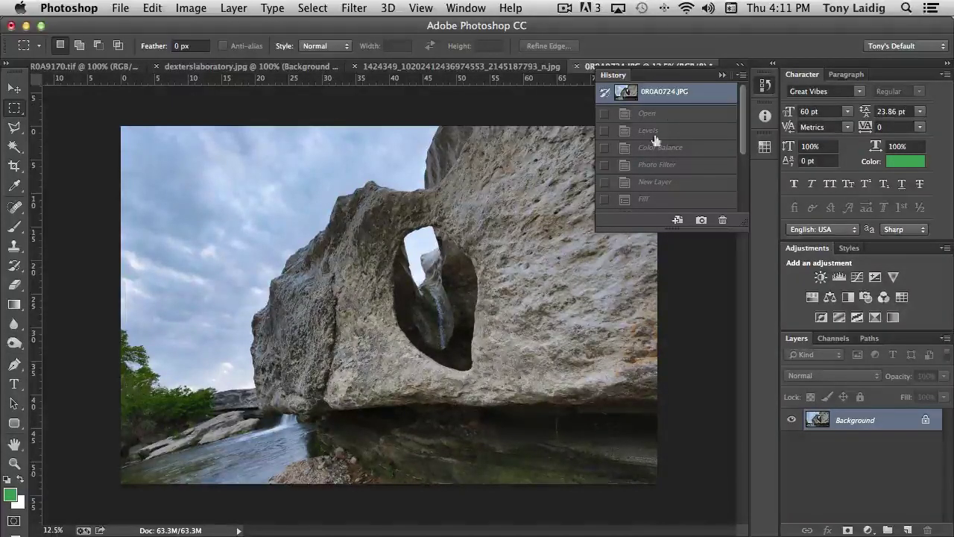
{"action": "left_click", "coordinate": [188, 8]}
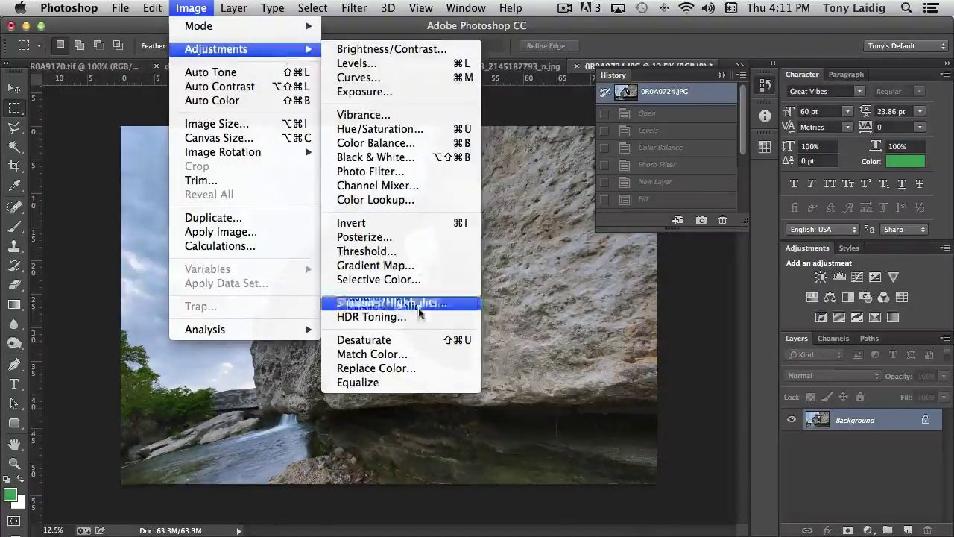
{"action": "left_click", "coordinate": [373, 383]}
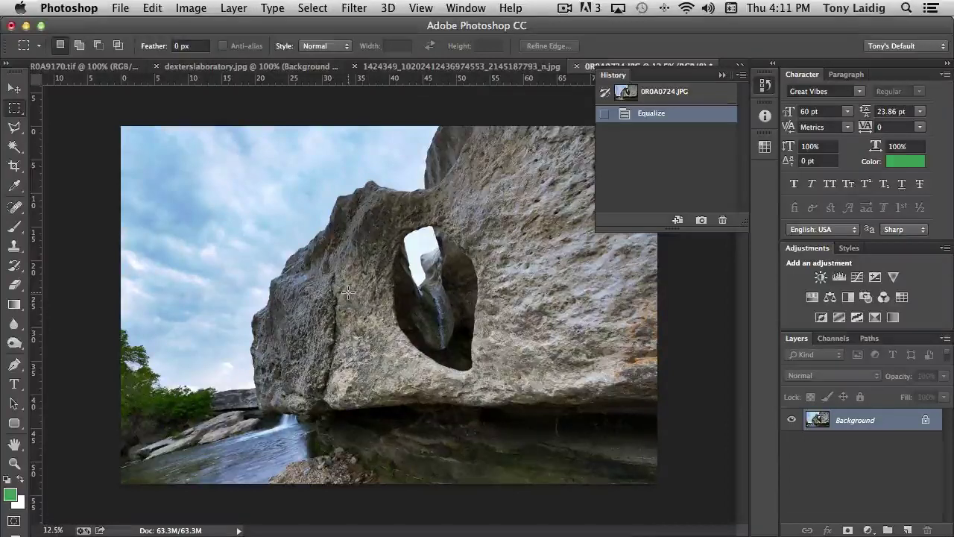
Step: Undo the Equalize on the original photo and restore the edited version at its last Equalize history state
{"action": "key", "text": "F12"}
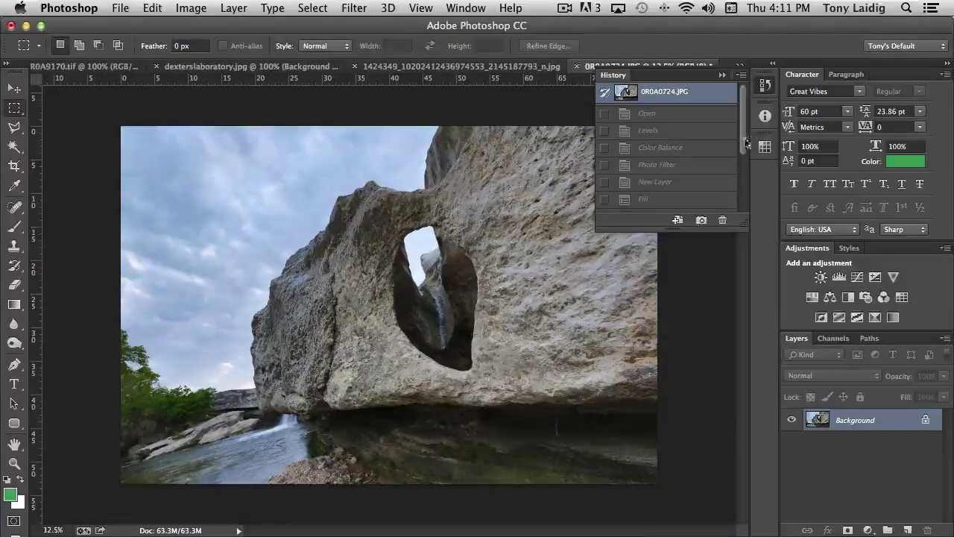
{"action": "left_click_drag", "start_coordinate": [745, 141], "coordinate": [737, 239]}
{"action": "left_click", "coordinate": [652, 203]}
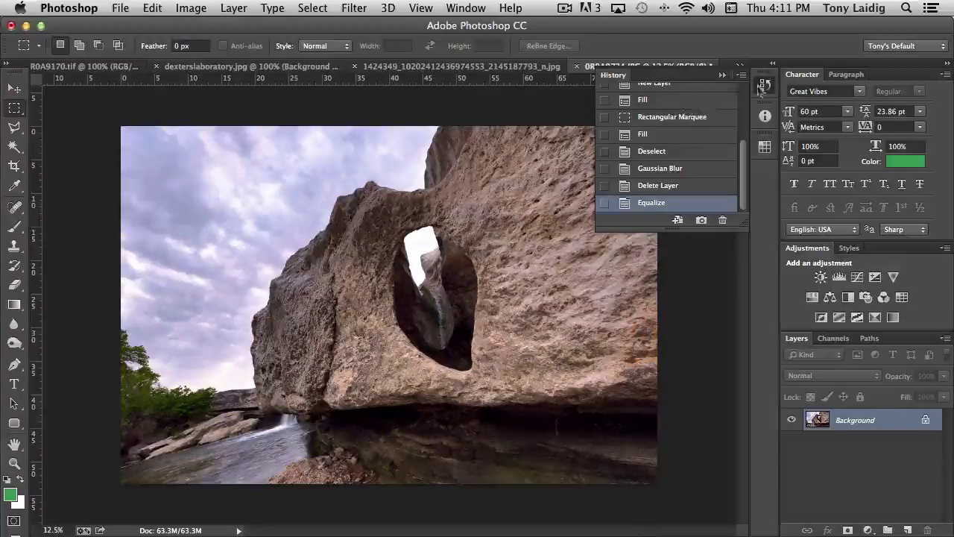
{"action": "left_click", "coordinate": [768, 84]}
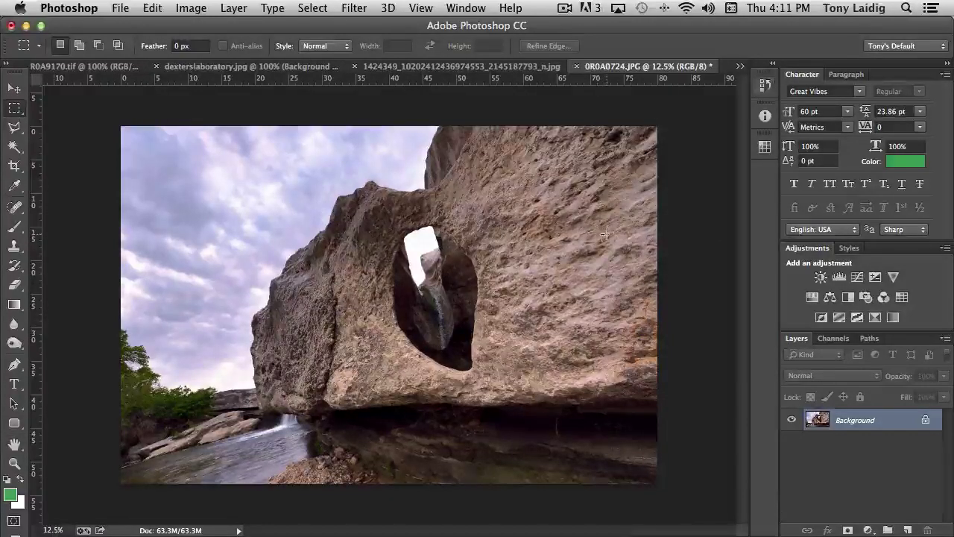